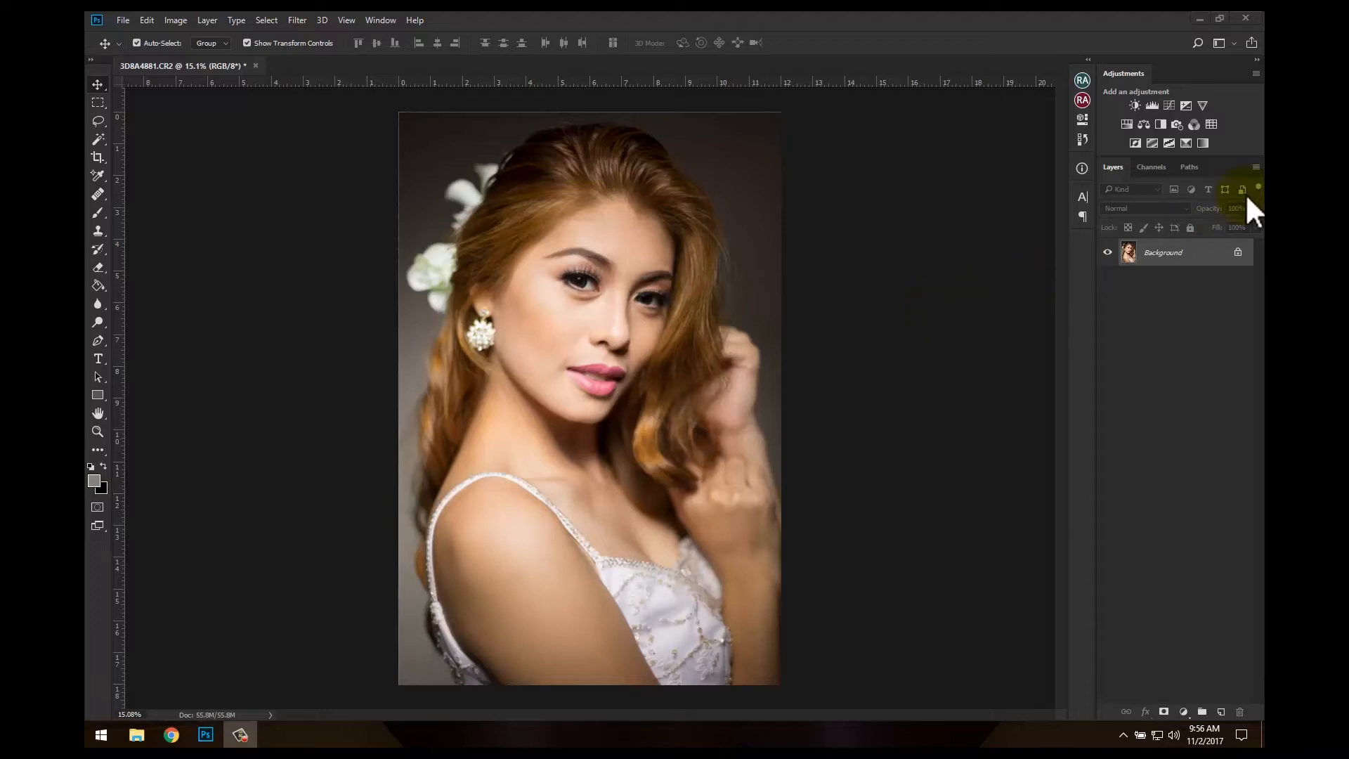
# Add a Threshold adjustment layer at level 254 and place a color sampler on the largest white patch in the earring
pyautogui.click(1170, 143)
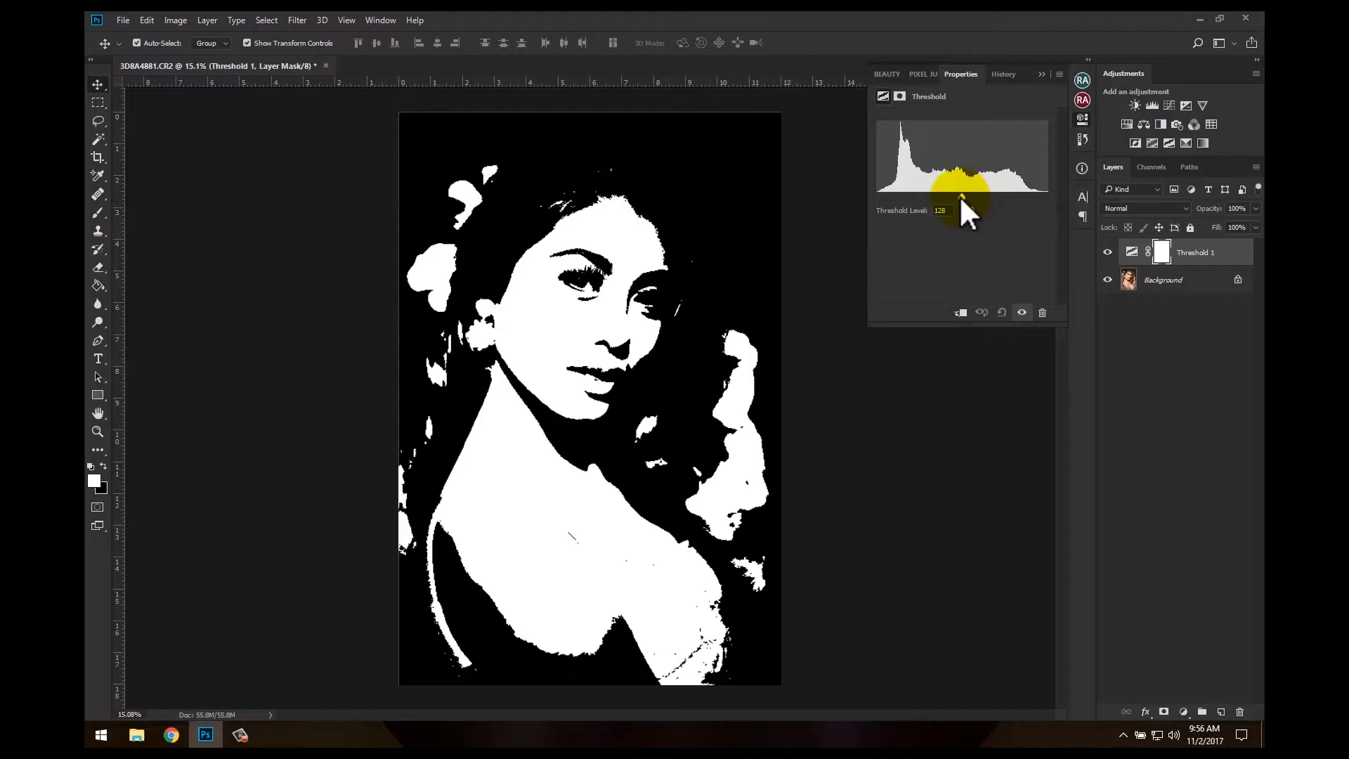
pyautogui.moveTo(961, 196); pyautogui.dragTo(1047, 202)
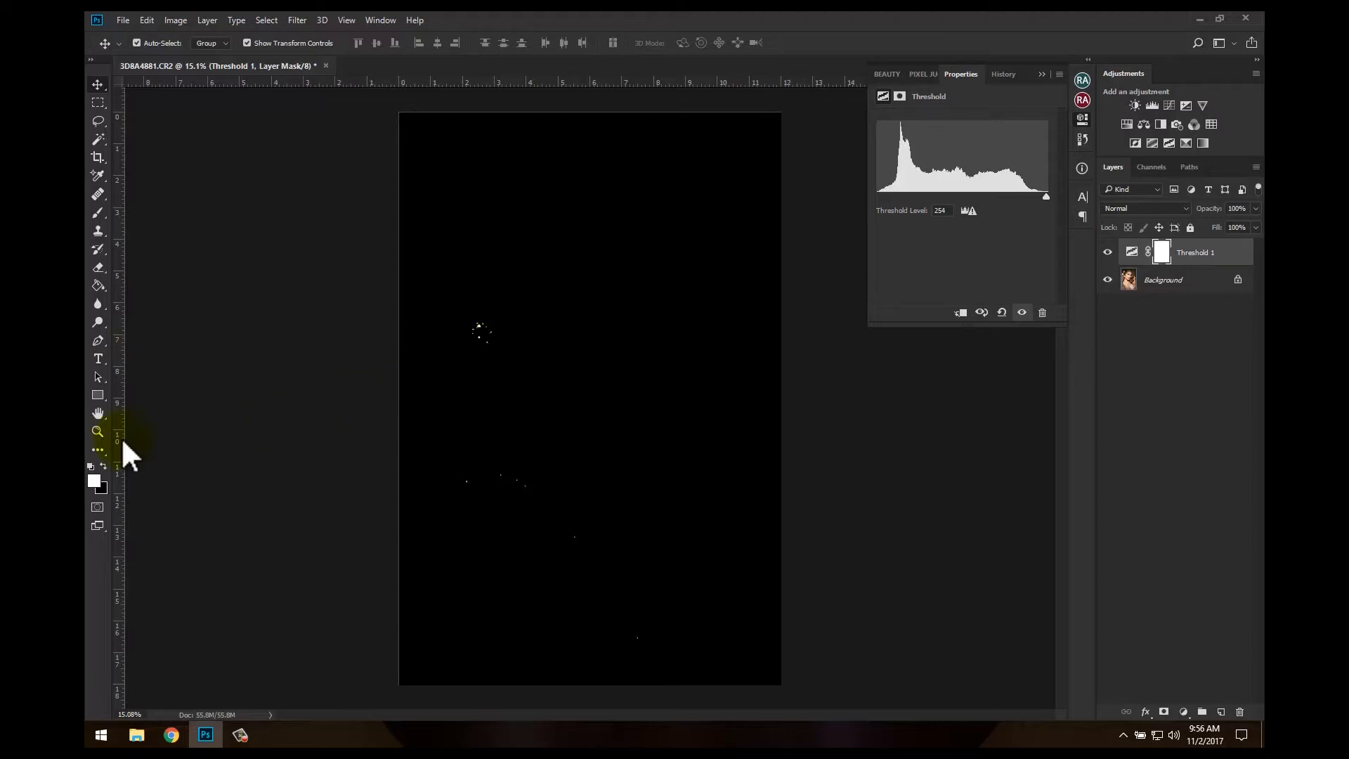
pyautogui.click(97, 431)
pyautogui.moveTo(468, 316); pyautogui.dragTo(676, 482)
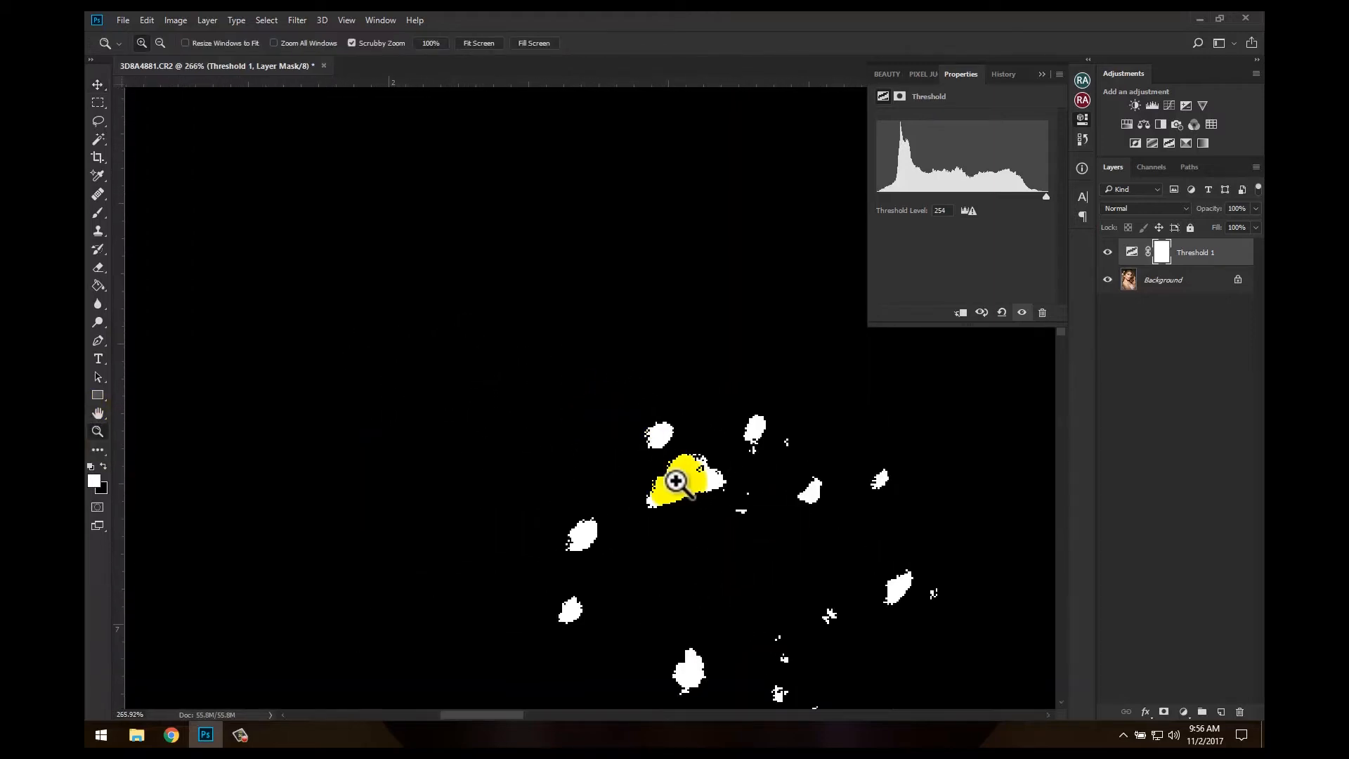
pyautogui.click(99, 176)
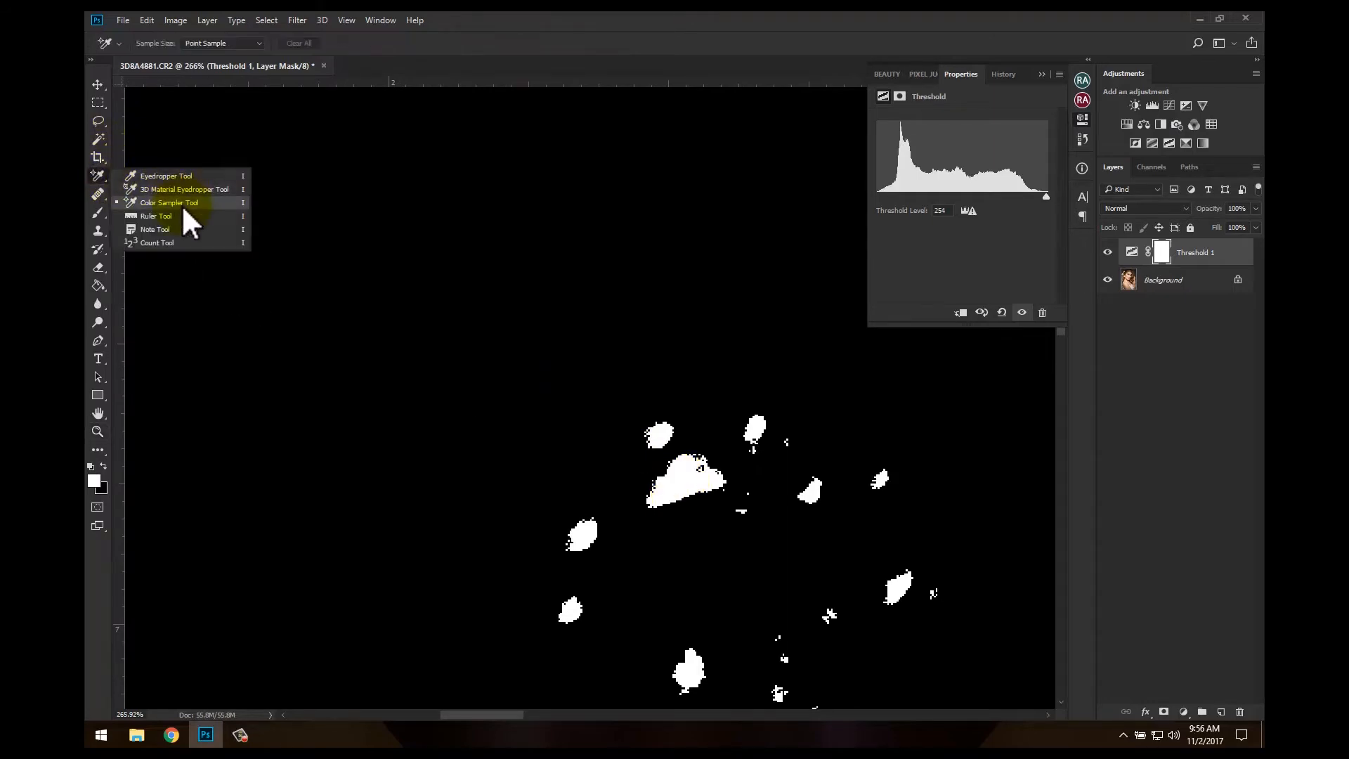
pyautogui.click(191, 204)
pyautogui.click(689, 480)
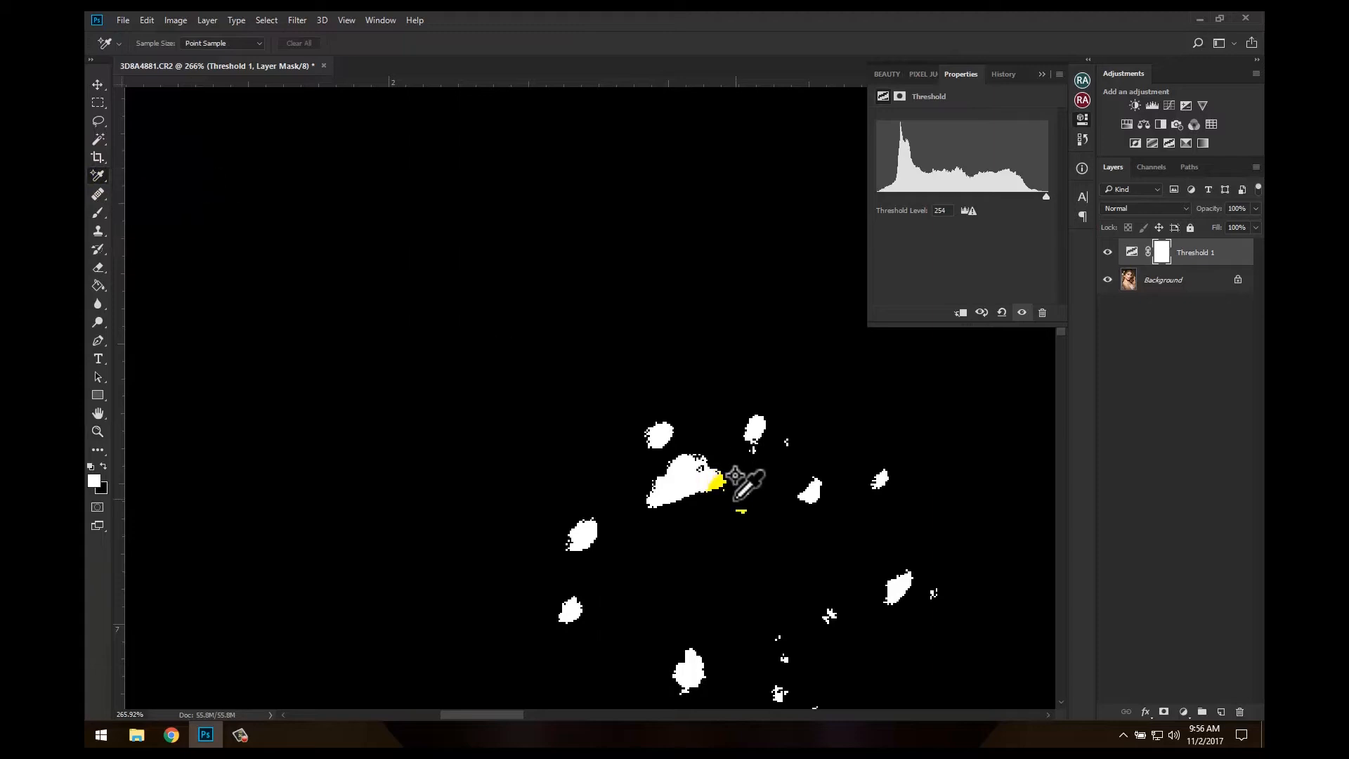
pyautogui.click(686, 481)
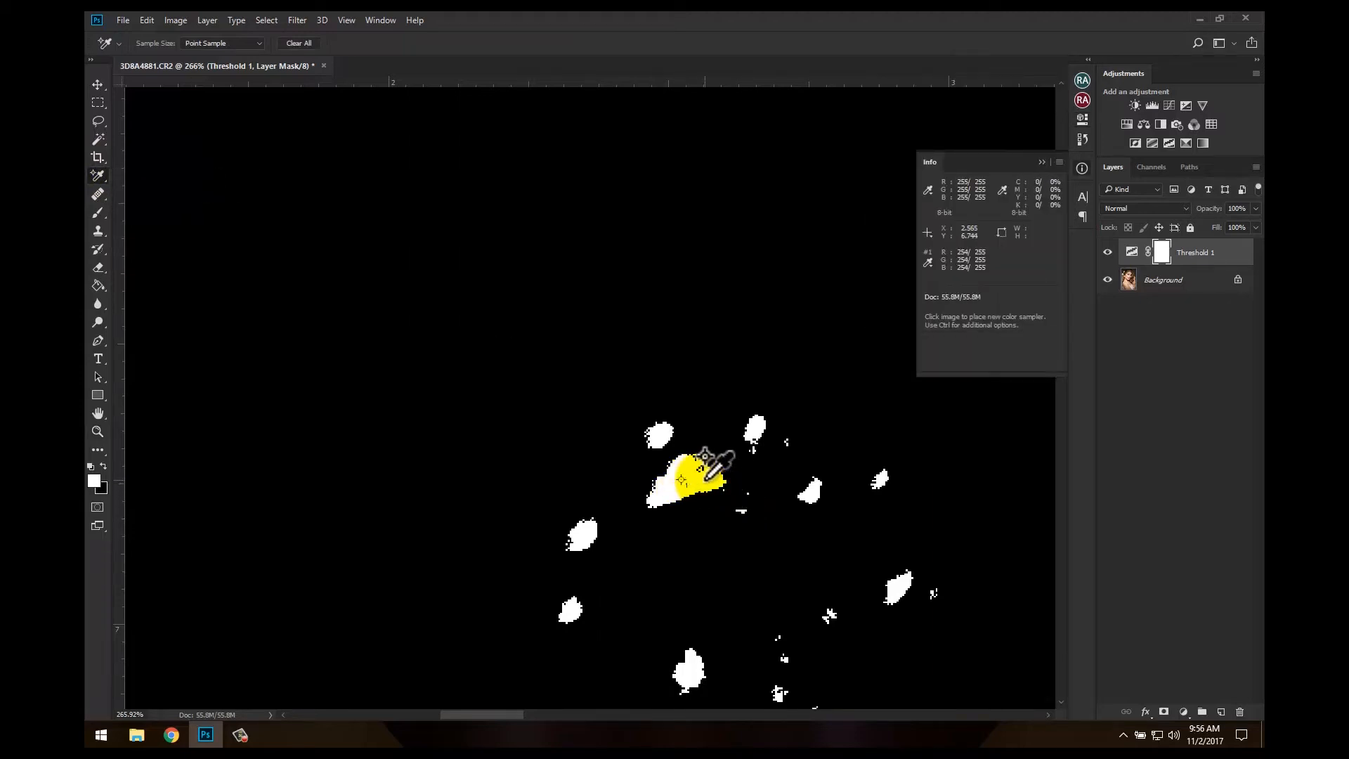
# Lower the level of the Threshold adjustment layer to 2 so that only the darkest pixels show black
pyautogui.click(1163, 254)
pyautogui.hotkey('ctrl', '0')
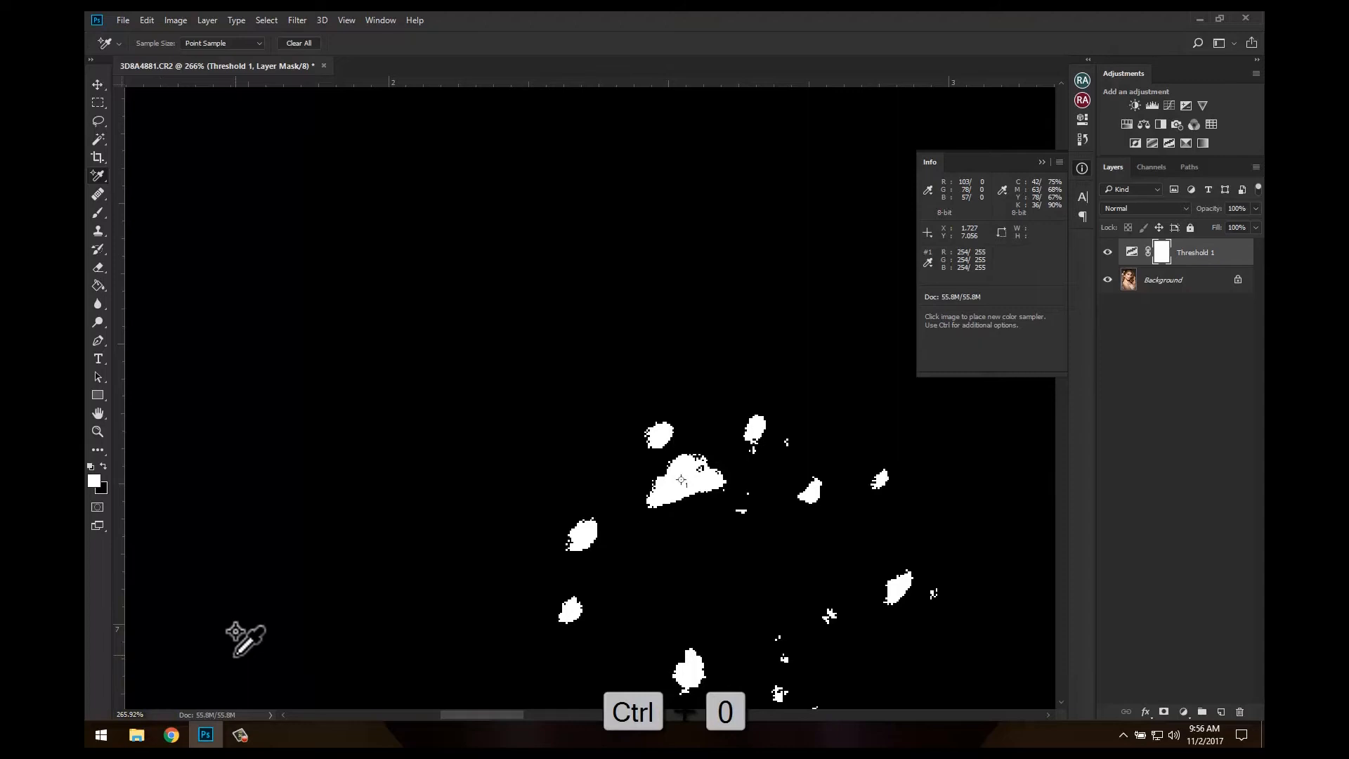
pyautogui.hotkey('ctrl', '0')
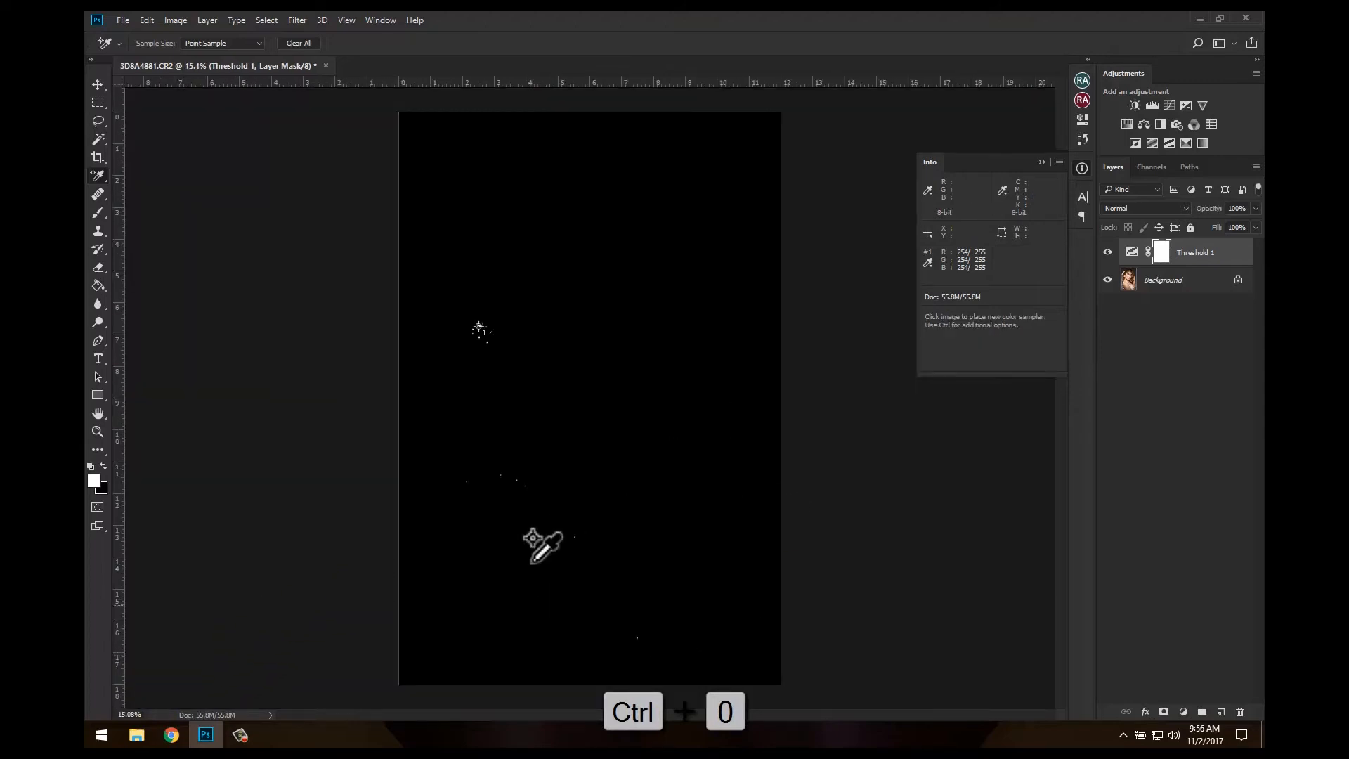
pyautogui.doubleClick(1132, 251)
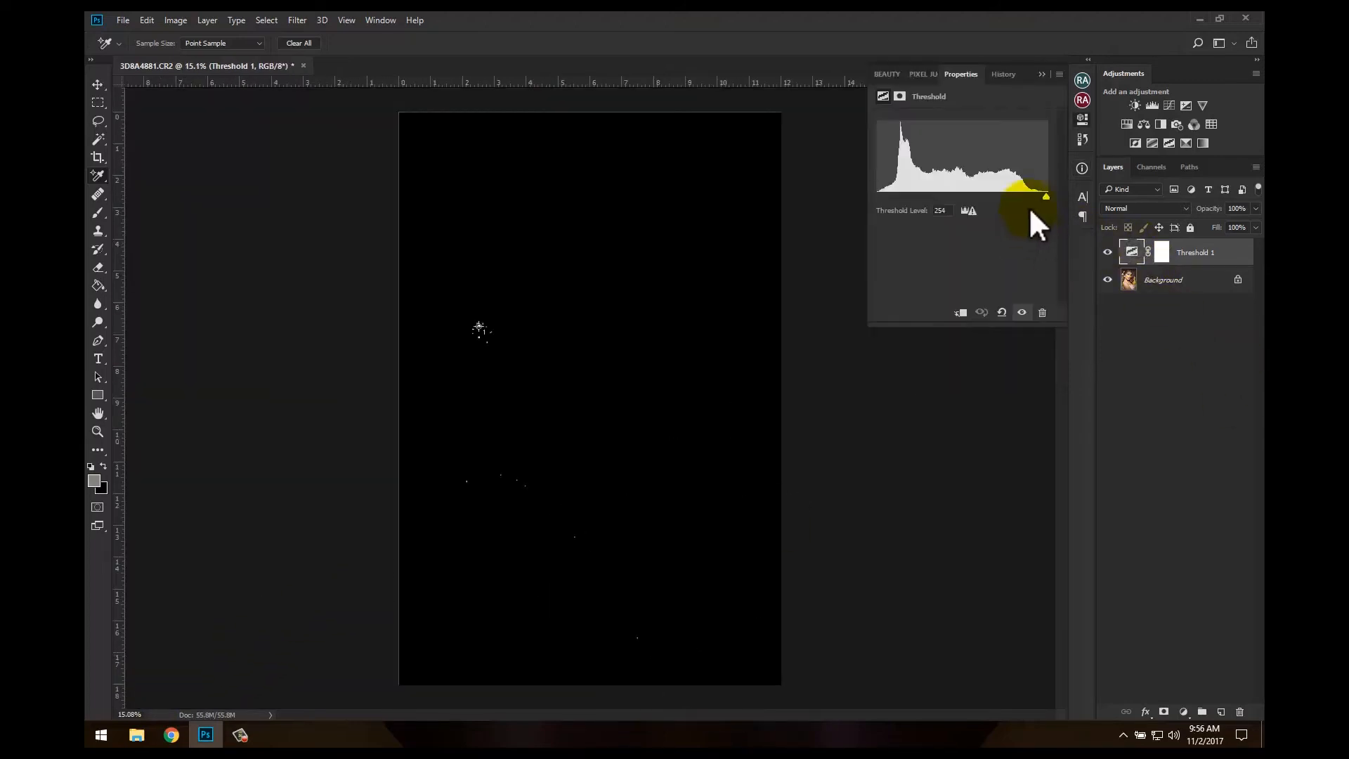
pyautogui.moveTo(1048, 194); pyautogui.dragTo(877, 195)
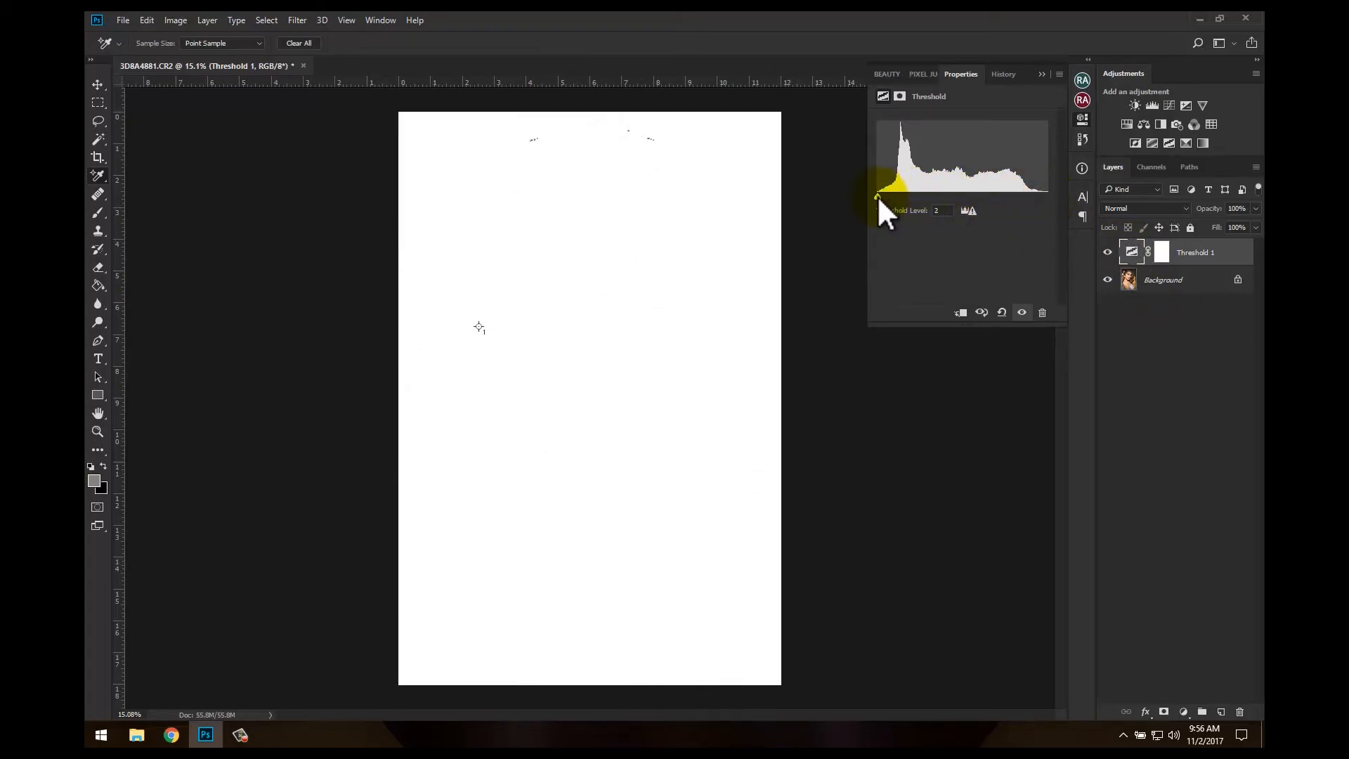
# Place a second color sampler on the dense black pixels at the top of the hair
pyautogui.click(98, 430)
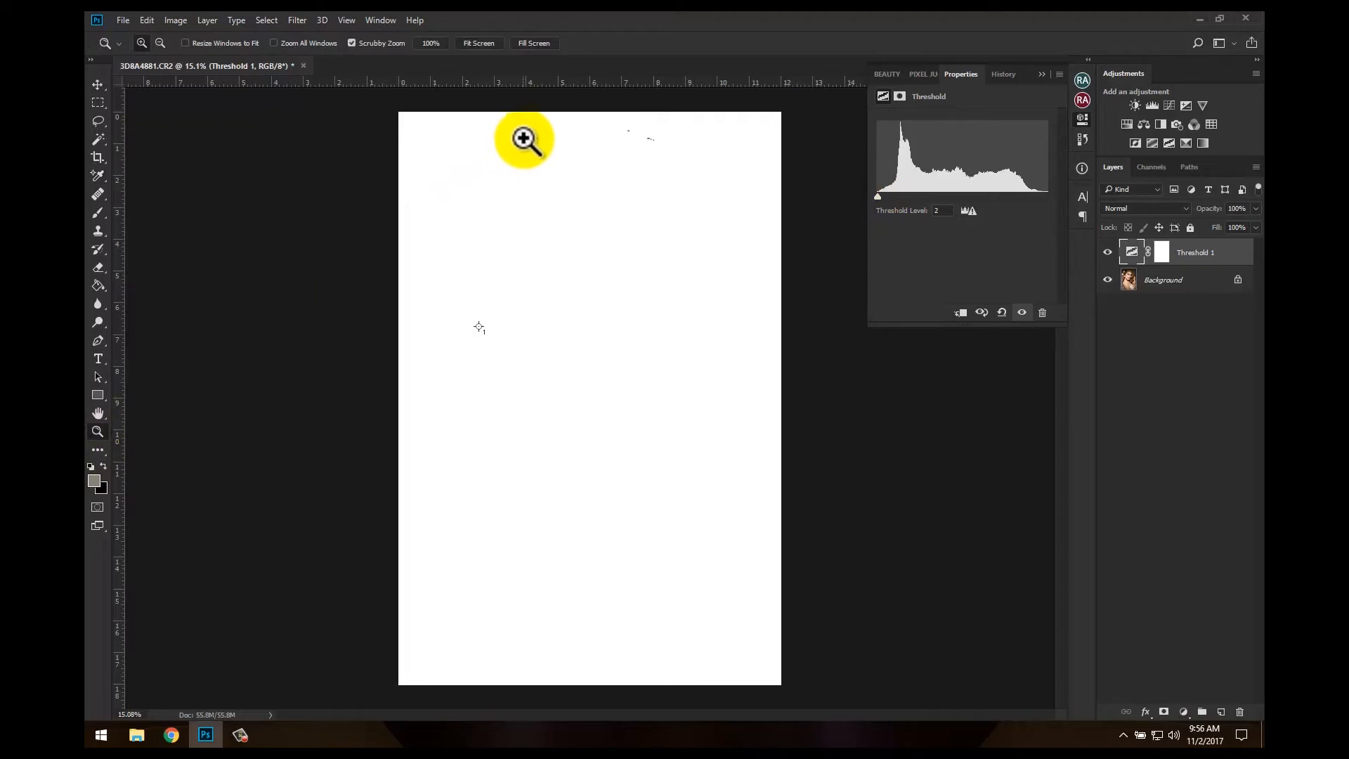
pyautogui.moveTo(526, 134); pyautogui.dragTo(707, 423)
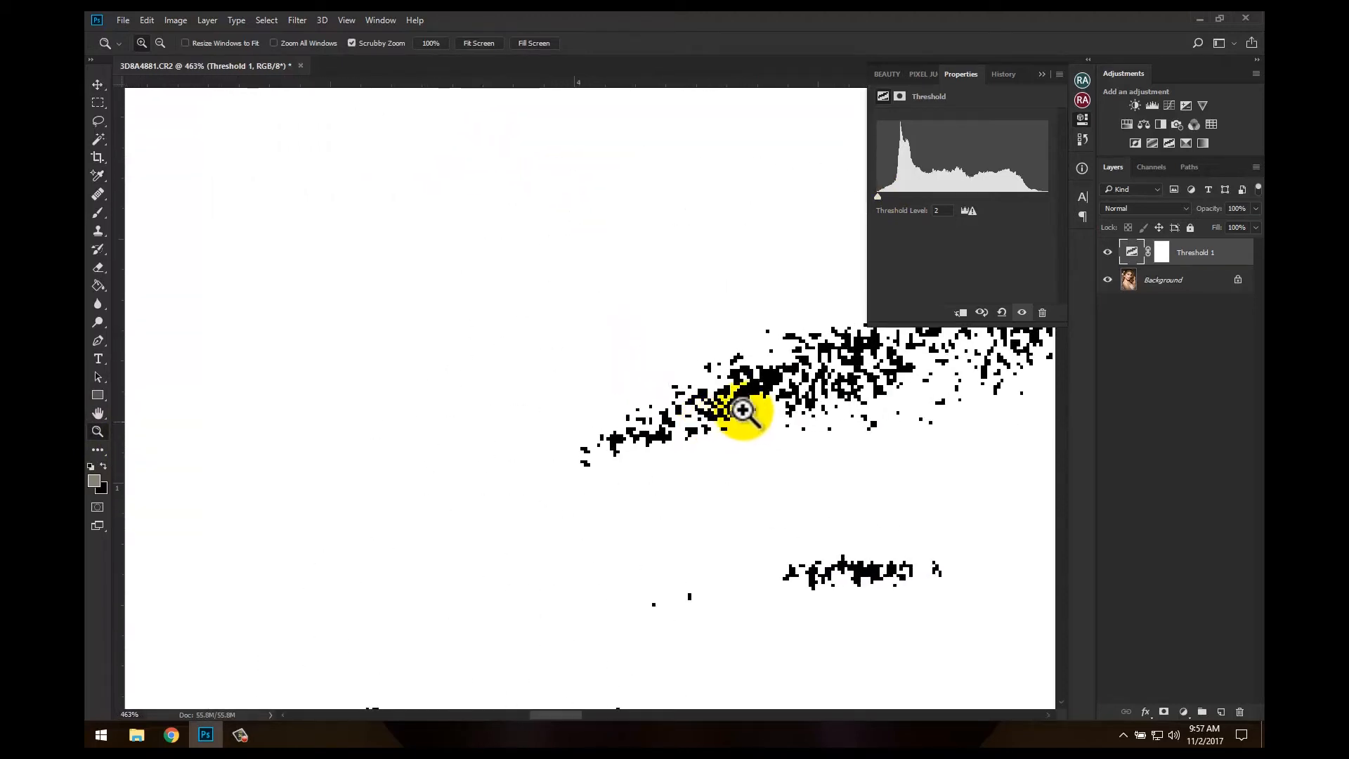
pyautogui.moveTo(94, 180); pyautogui.dragTo(162, 202)
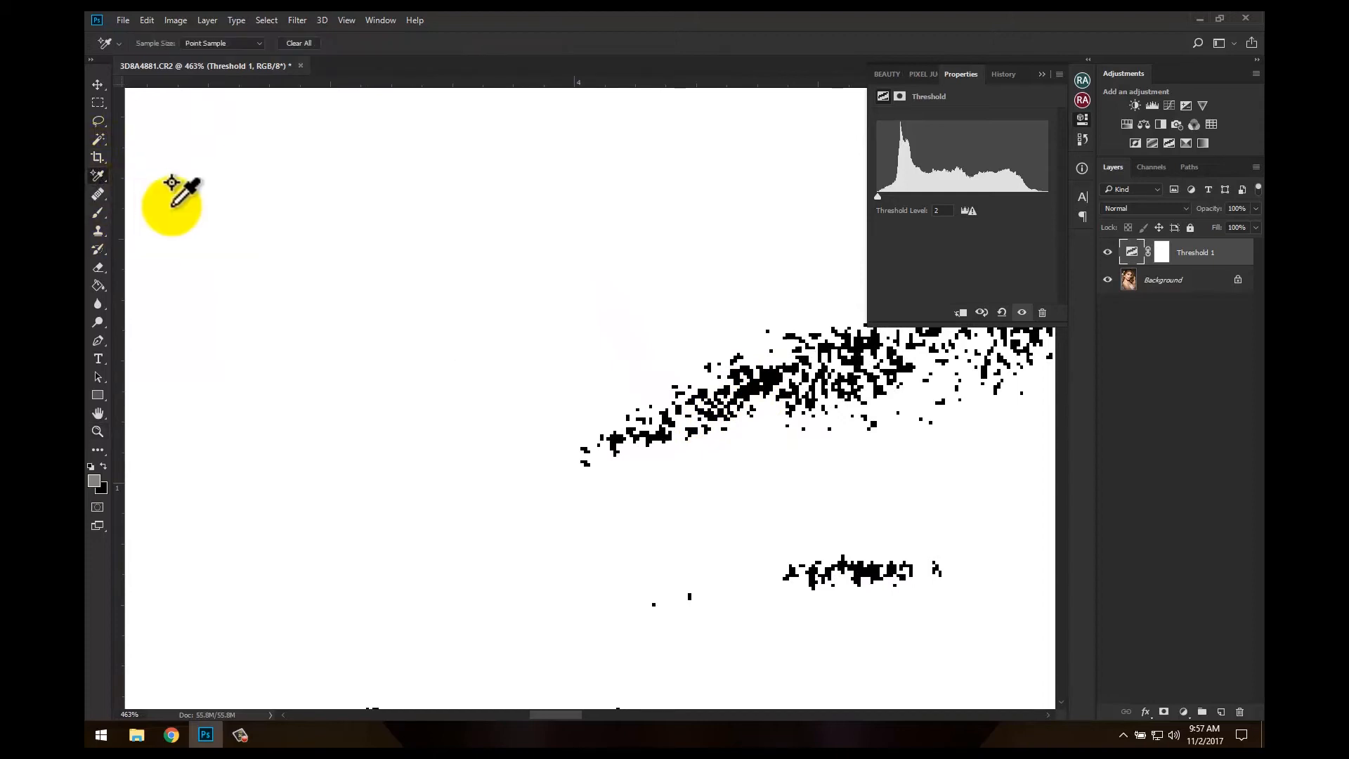
pyautogui.click(773, 376)
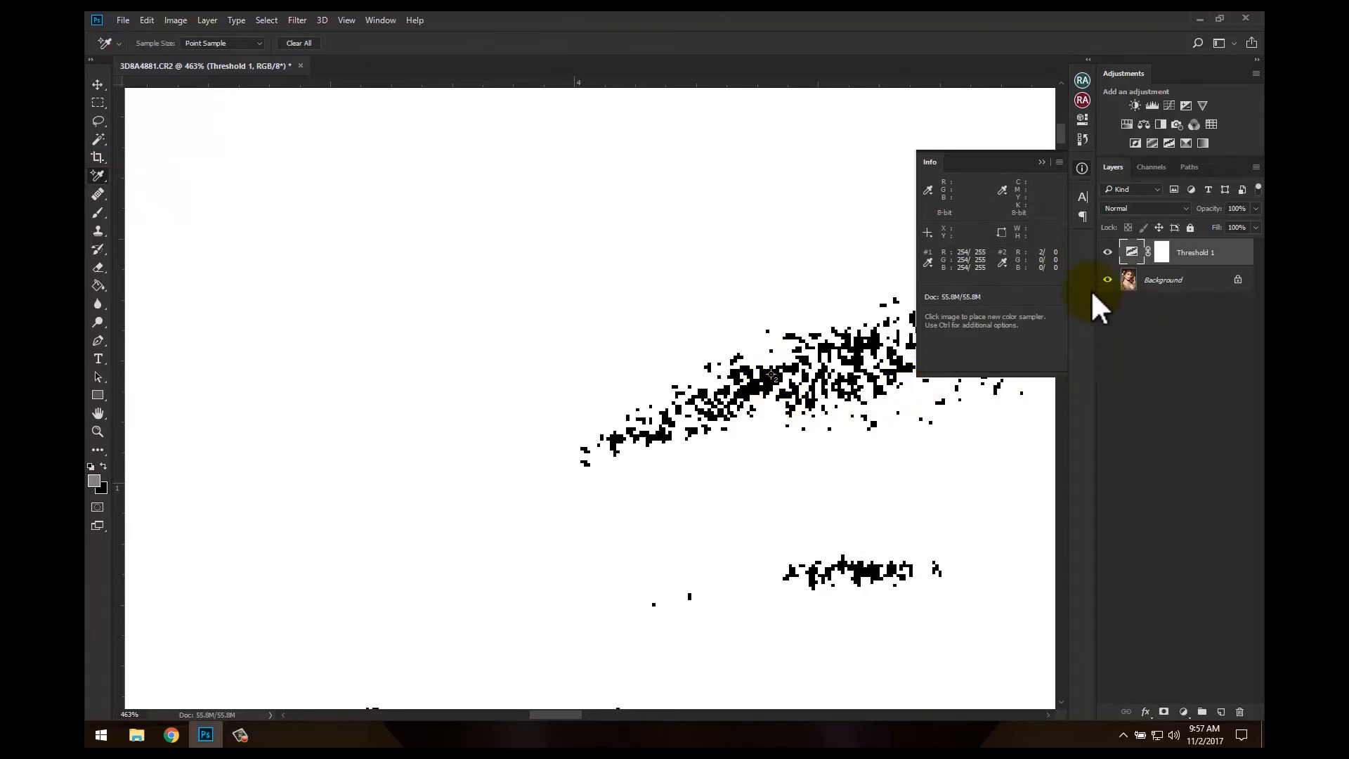
pyautogui.click(1041, 163)
pyautogui.hotkey('ctrl', 'z')
pyautogui.hotkey('ctrl', '0')
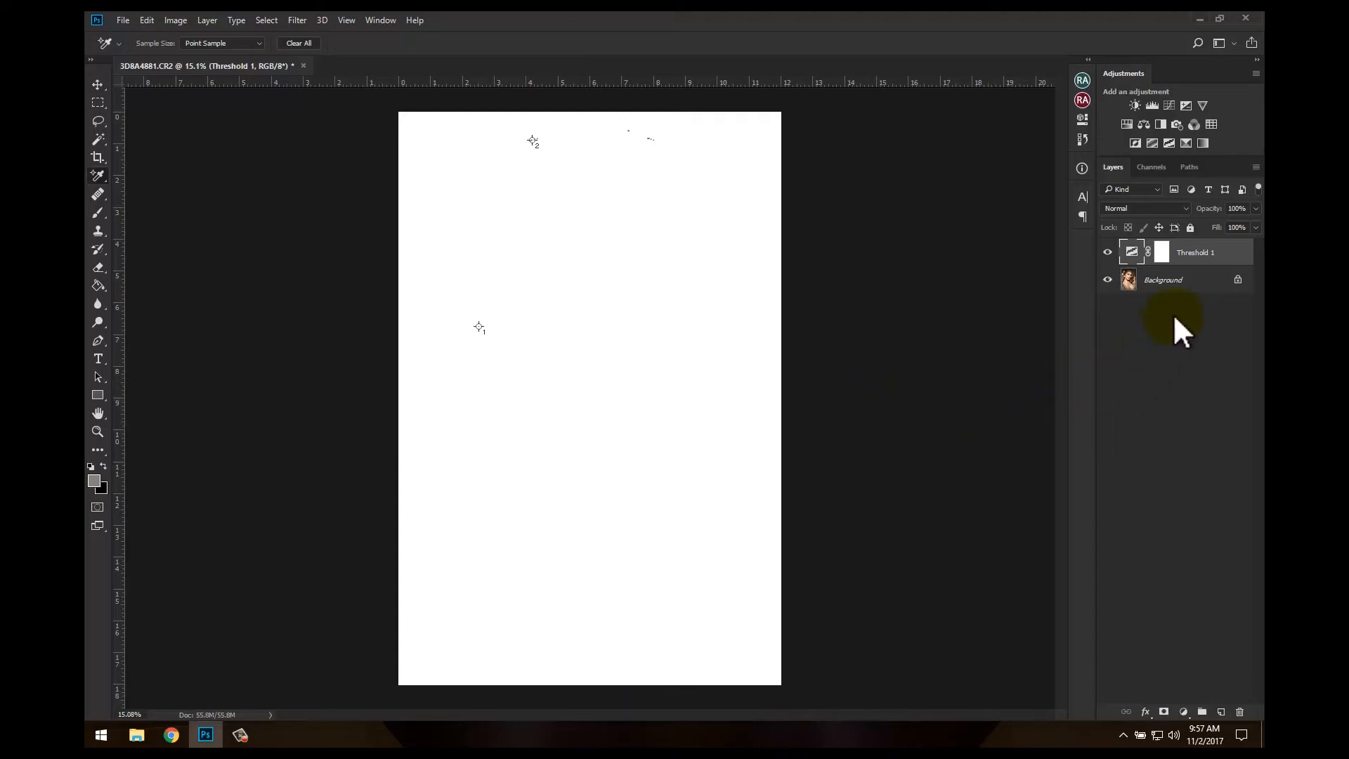
# Add a layer filled with 50% Gray directly above the Background and set its blending mode to Difference
pyautogui.click(1174, 283)
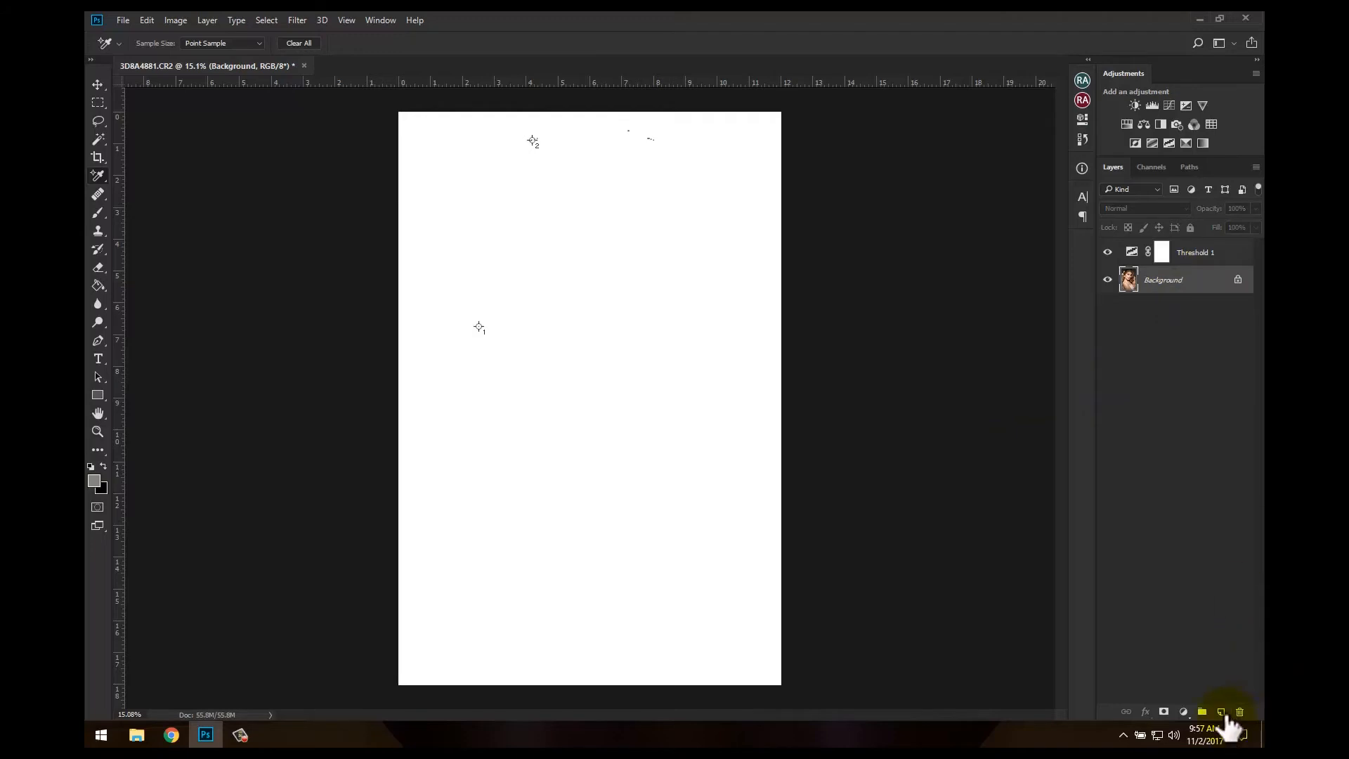
pyautogui.click(1222, 713)
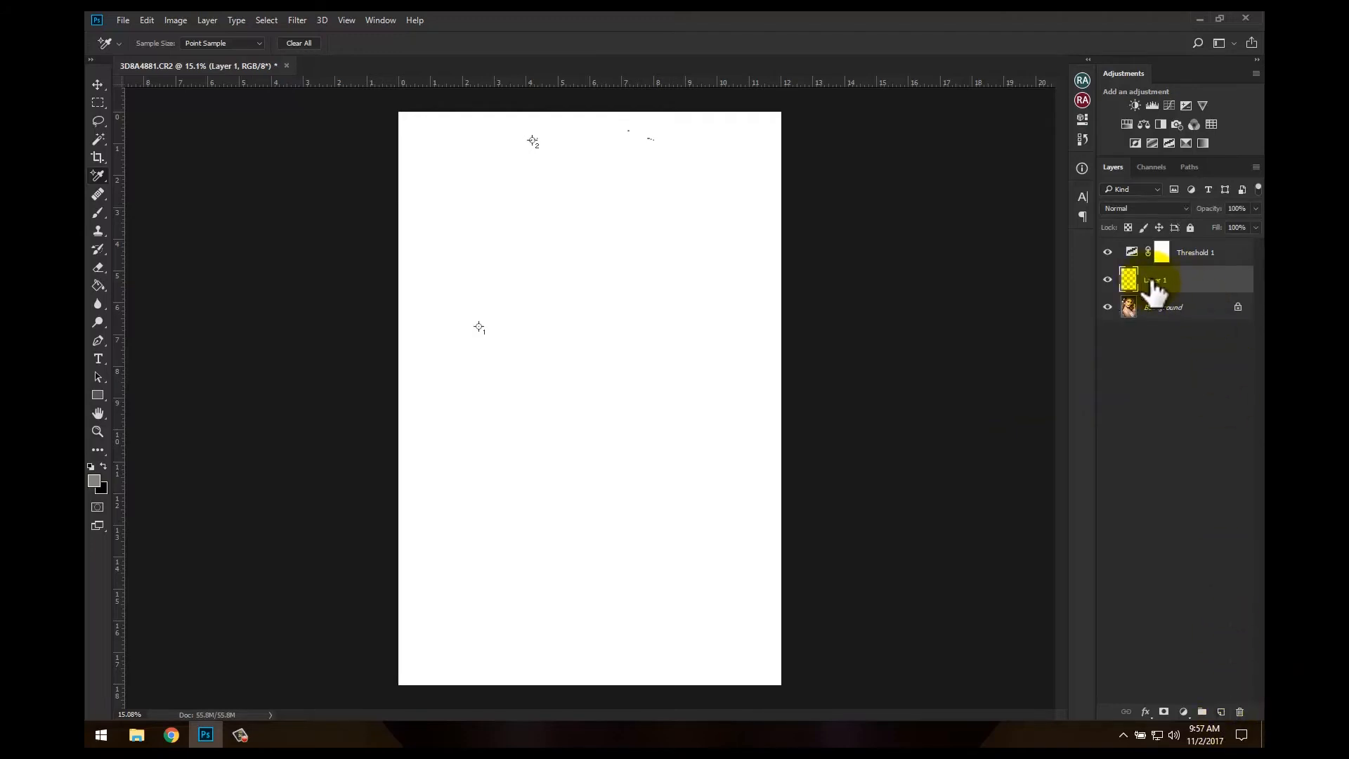
pyautogui.hotkey('shift', 'F5')
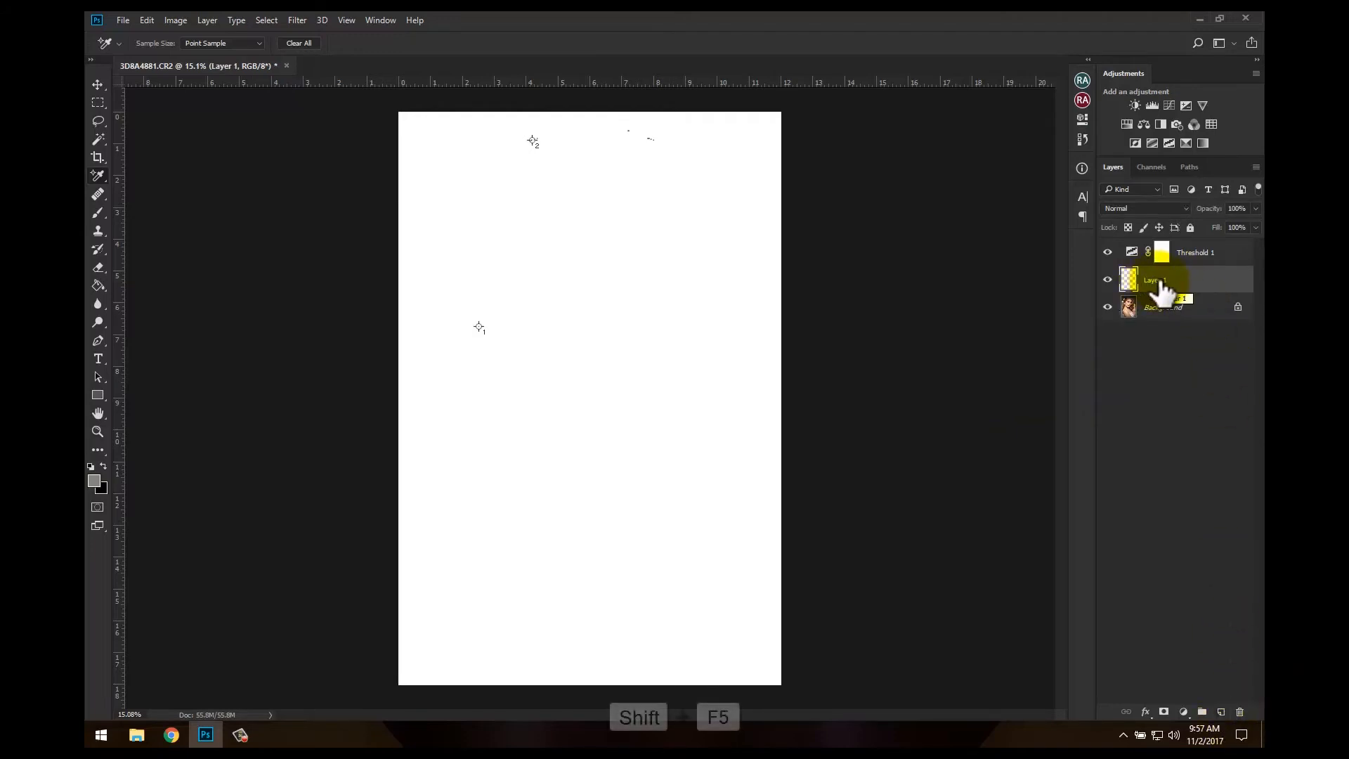
pyautogui.click(702, 219)
pyautogui.click(676, 321)
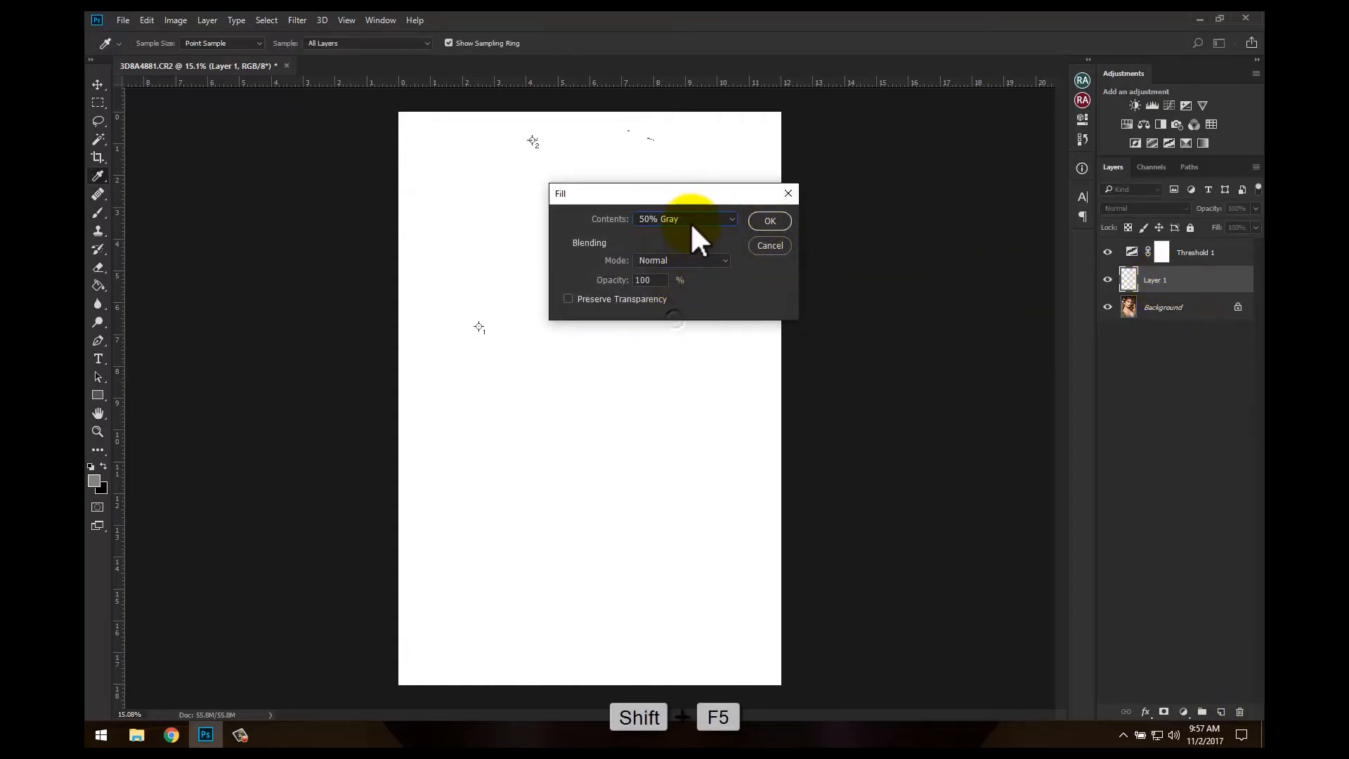
pyautogui.click(772, 221)
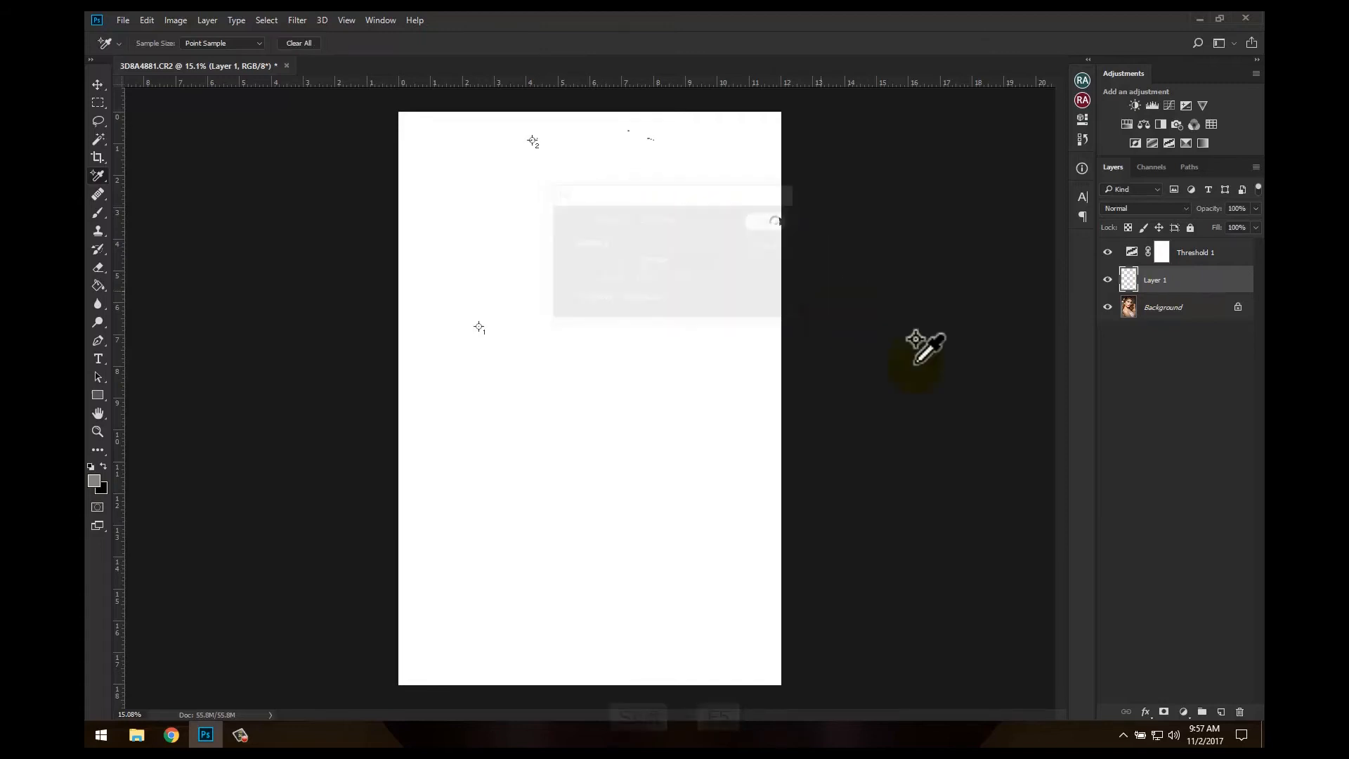
pyautogui.click(1148, 208)
pyautogui.click(1132, 415)
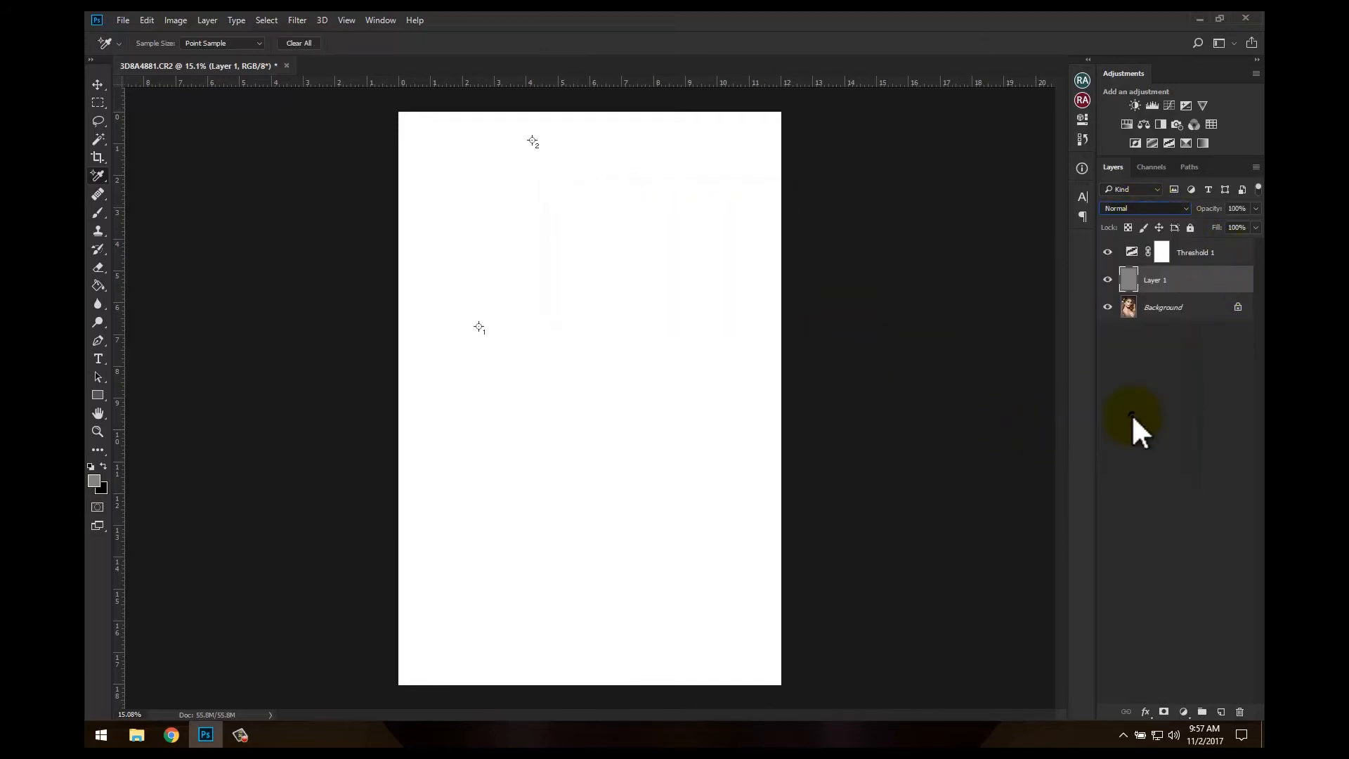
# Reopen the Threshold settings and examine the image at 100% for black specks that mark neutral midtones
pyautogui.doubleClick(1133, 251)
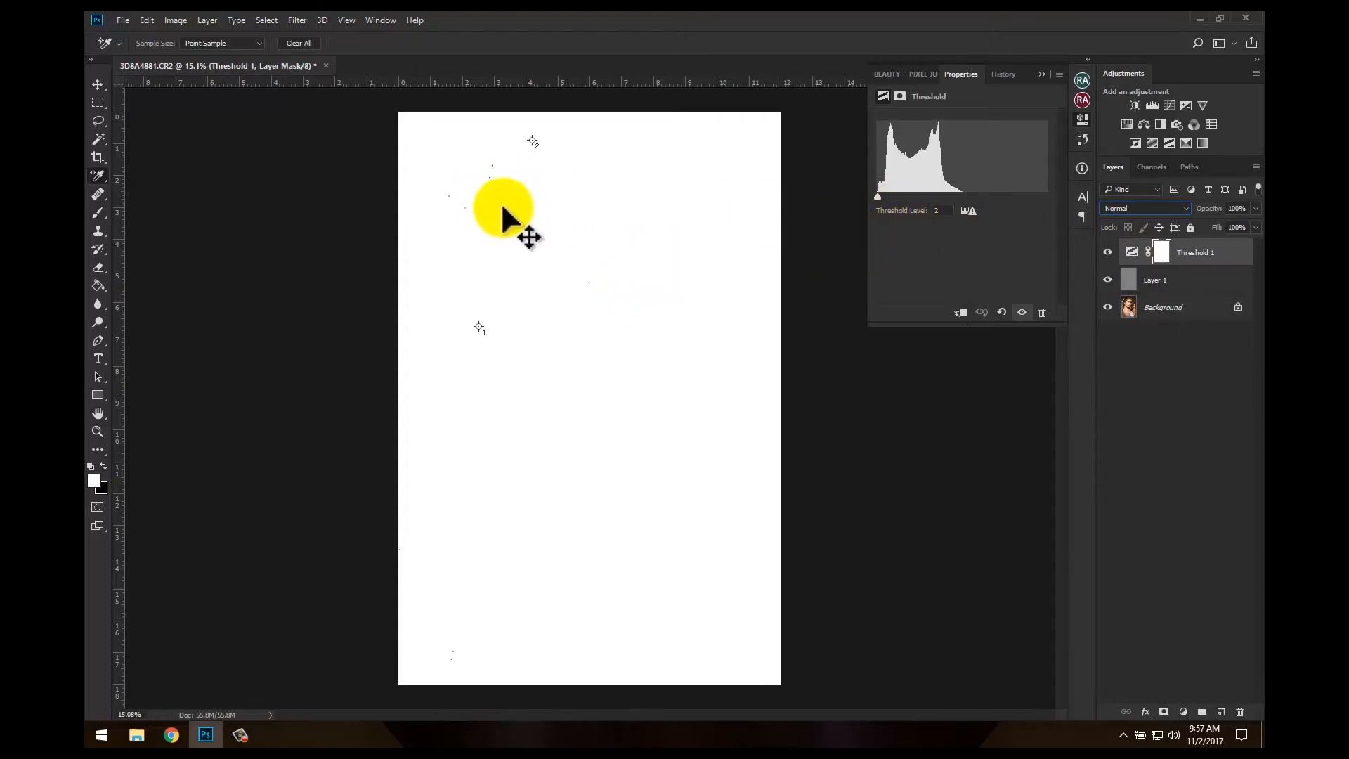
pyautogui.hotkey('ctrl', '1')
pyautogui.moveTo(483, 194); pyautogui.dragTo(766, 583)
pyautogui.moveTo(513, 340); pyautogui.dragTo(770, 616)
pyautogui.moveTo(714, 332)
pyautogui.mouseDown()
pyautogui.moveTo(708, 422)
pyautogui.moveTo(686, 467)
pyautogui.moveTo(548, 567)
pyautogui.mouseUp()
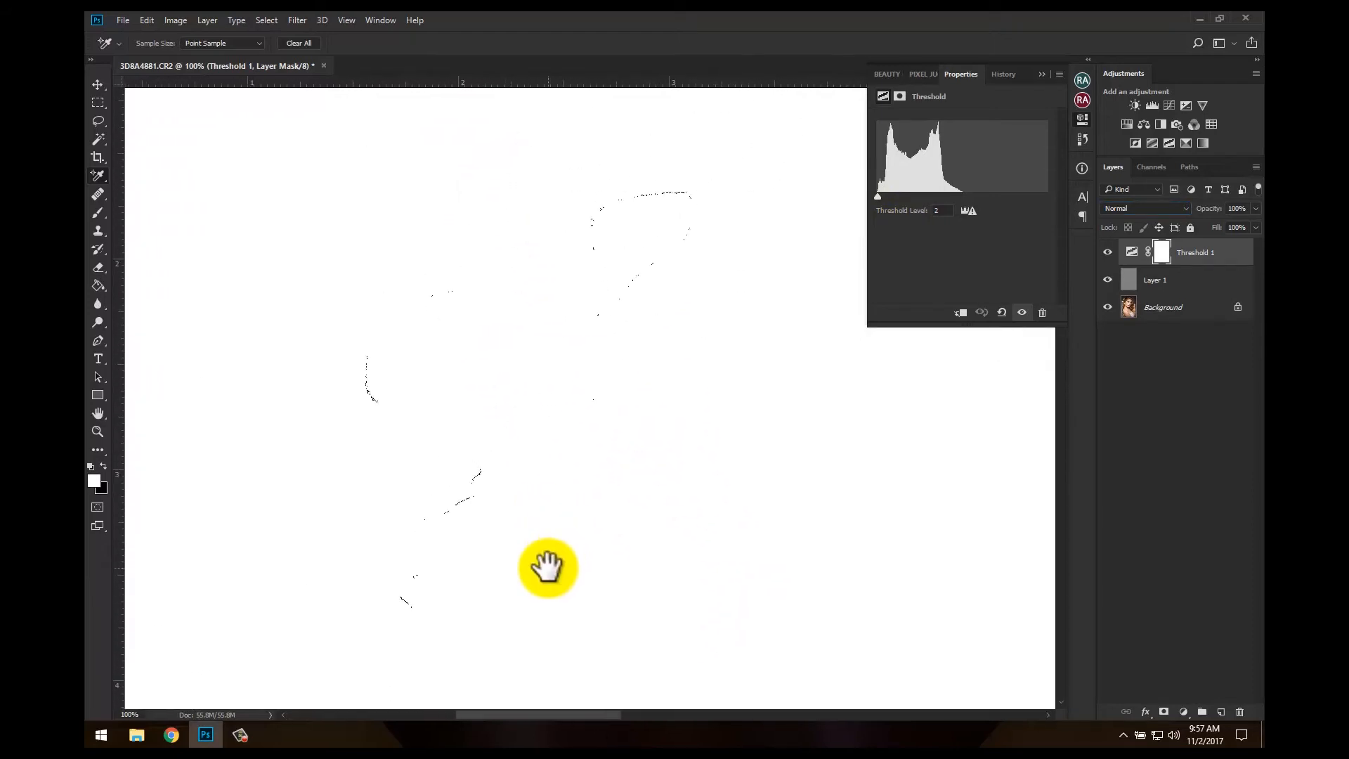
pyautogui.moveTo(570, 504); pyautogui.dragTo(641, 278)
pyautogui.moveTo(491, 593); pyautogui.dragTo(589, 197)
pyautogui.moveTo(499, 488); pyautogui.dragTo(432, 137)
pyautogui.moveTo(513, 428); pyautogui.dragTo(582, 69)
pyautogui.moveTo(534, 524); pyautogui.dragTo(538, 182)
pyautogui.moveTo(611, 512); pyautogui.dragTo(609, 307)
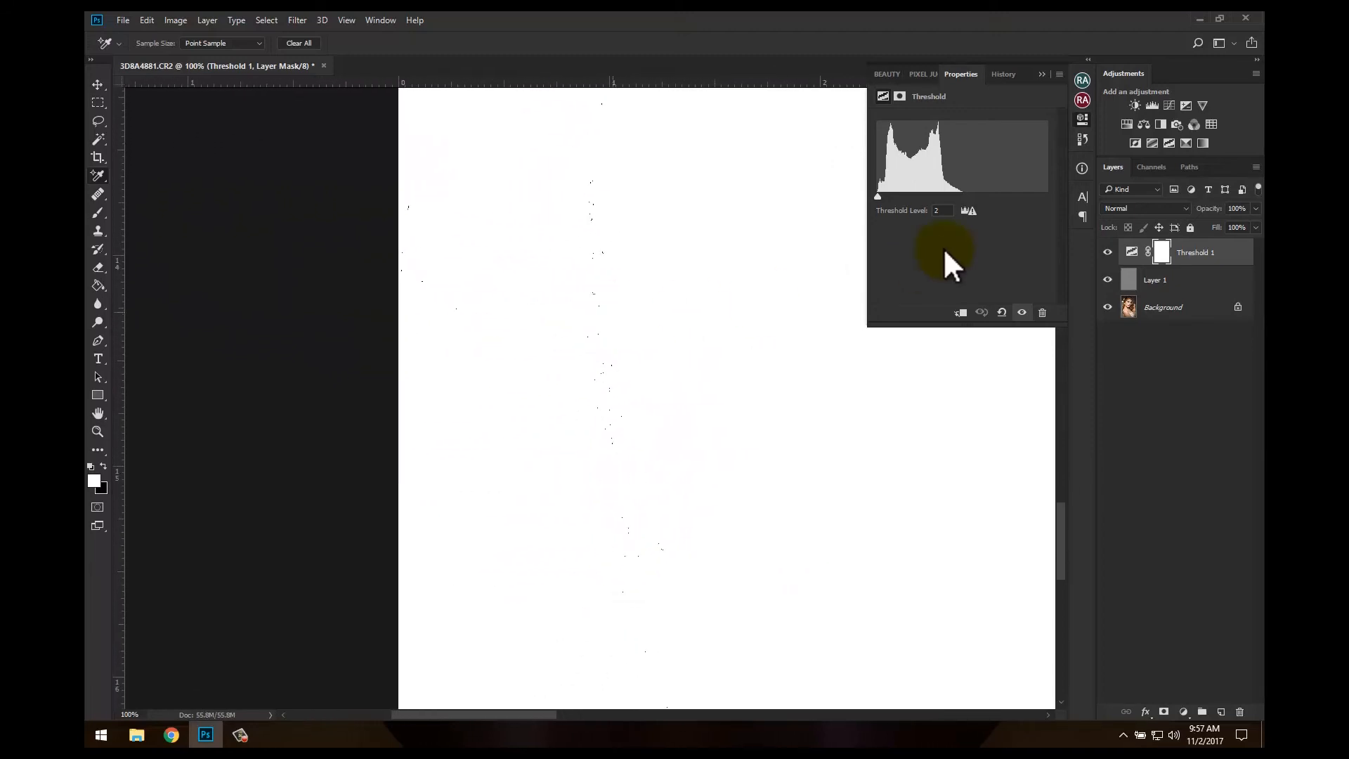
# Raise the threshold level to 3 and place a third color sampler in the dense black cluster at the photo's lower left edge
pyautogui.moveTo(877, 196); pyautogui.dragTo(876, 196)
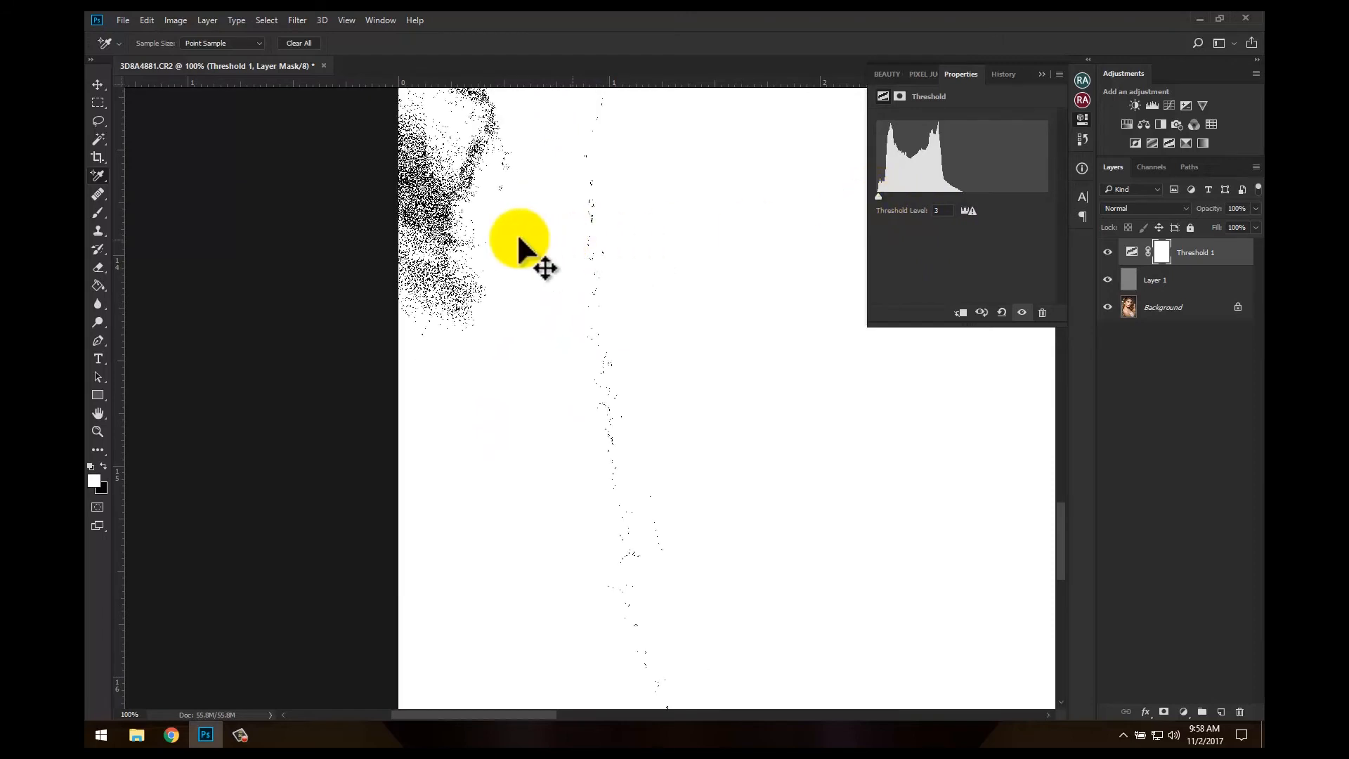
pyautogui.hotkey('ctrl', '+')
pyautogui.hotkey('ctrl', '+')
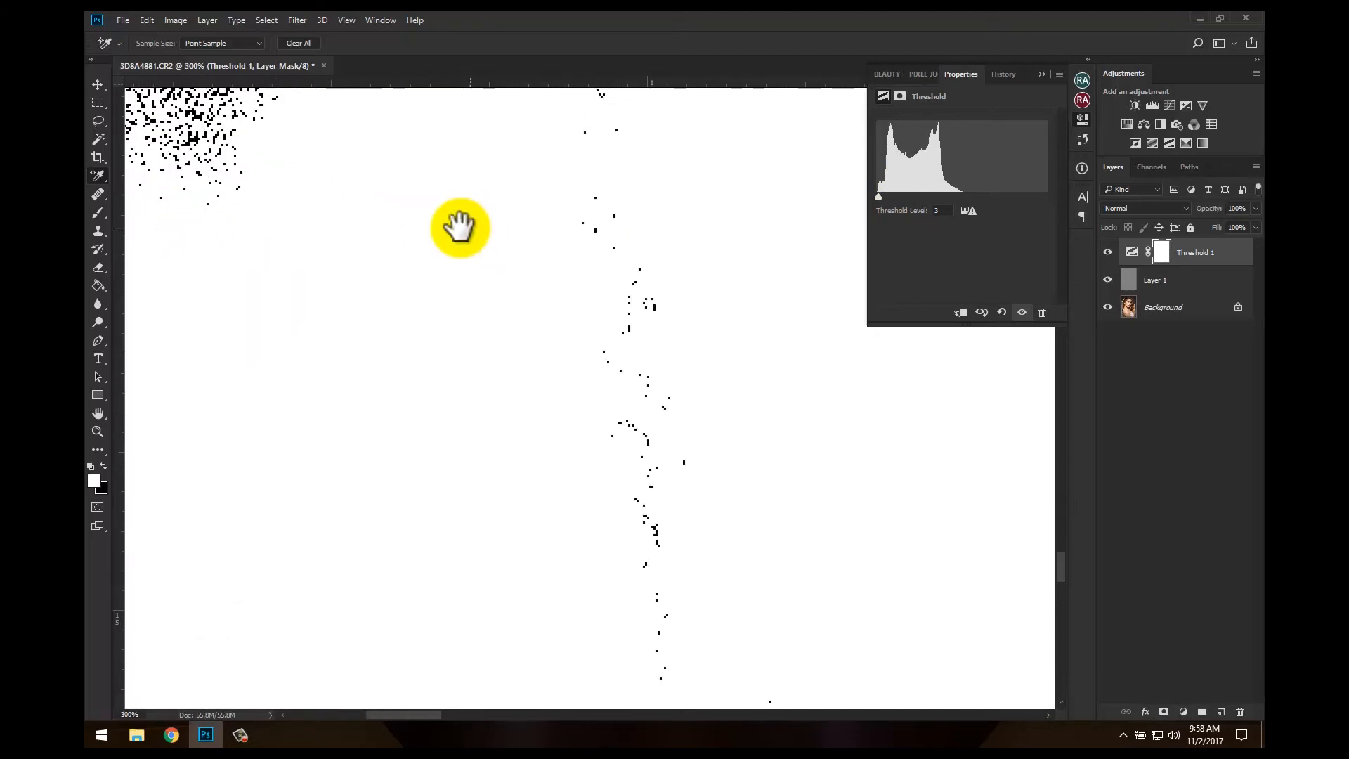
pyautogui.moveTo(407, 173); pyautogui.dragTo(813, 451)
pyautogui.moveTo(647, 244); pyautogui.dragTo(648, 484)
pyautogui.moveTo(697, 336); pyautogui.dragTo(704, 388)
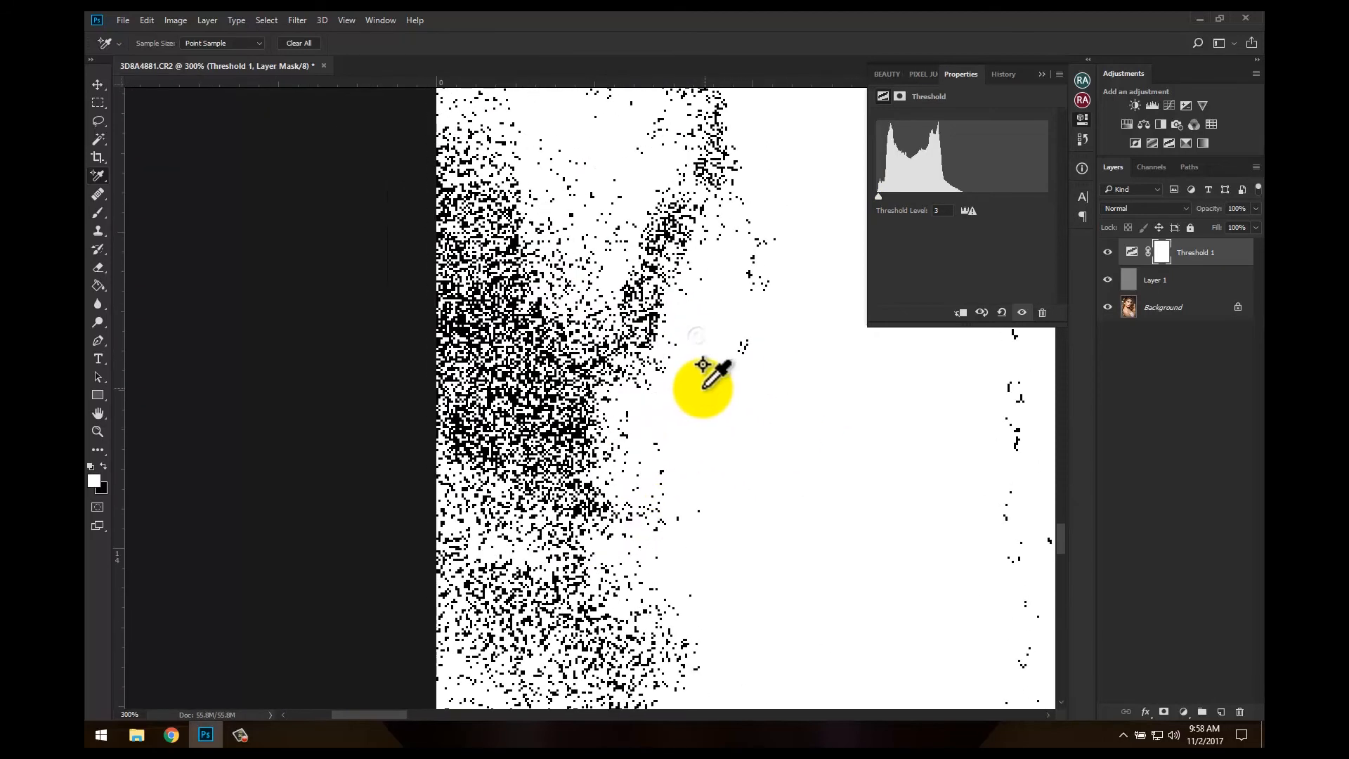
pyautogui.rightClick(99, 180)
pyautogui.click(133, 204)
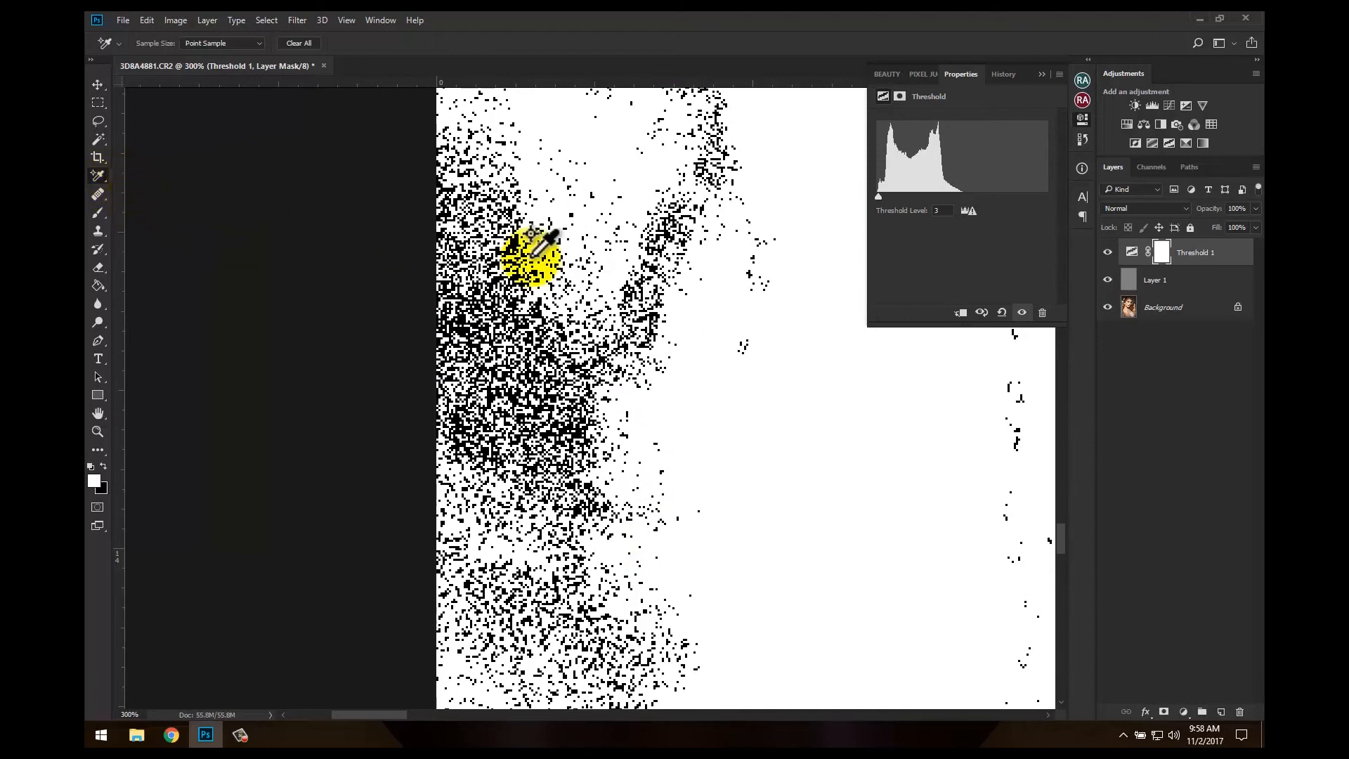
pyautogui.click(536, 309)
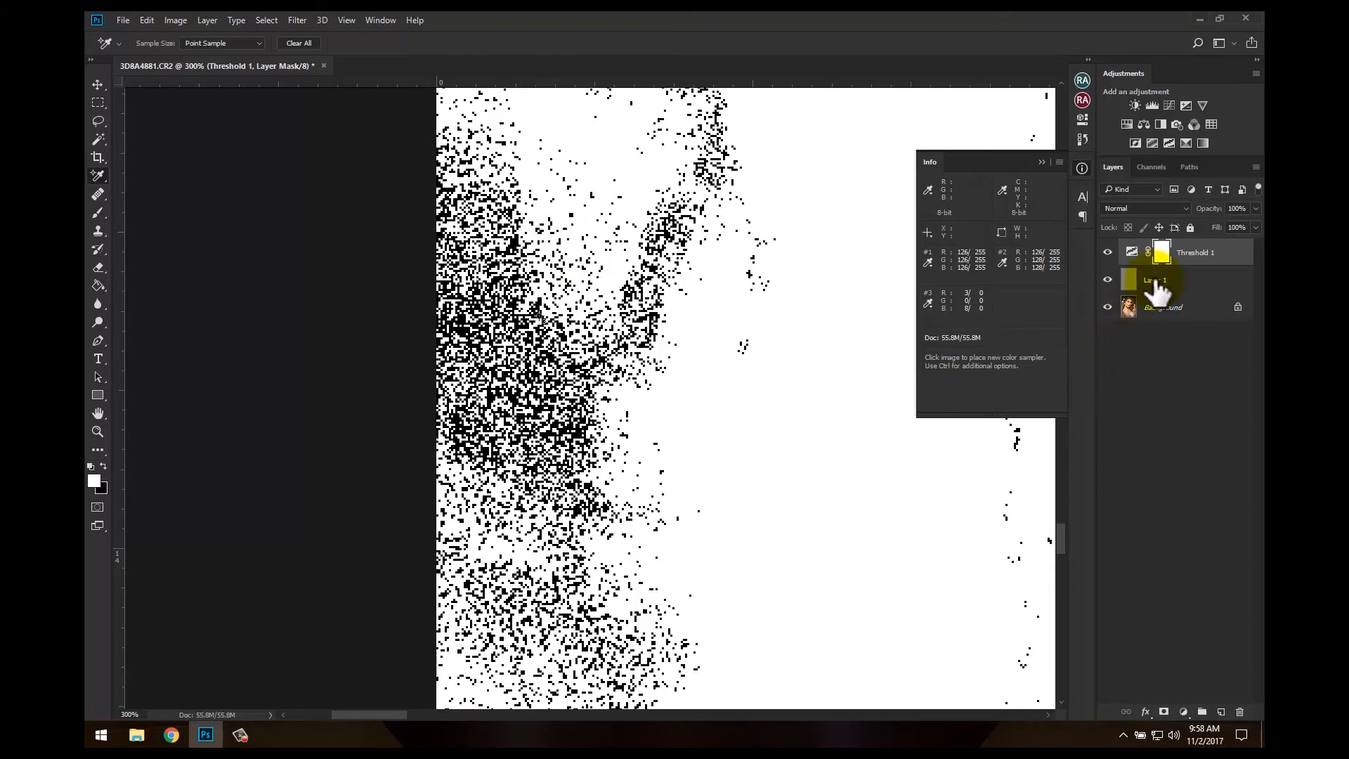
pyautogui.click(1042, 162)
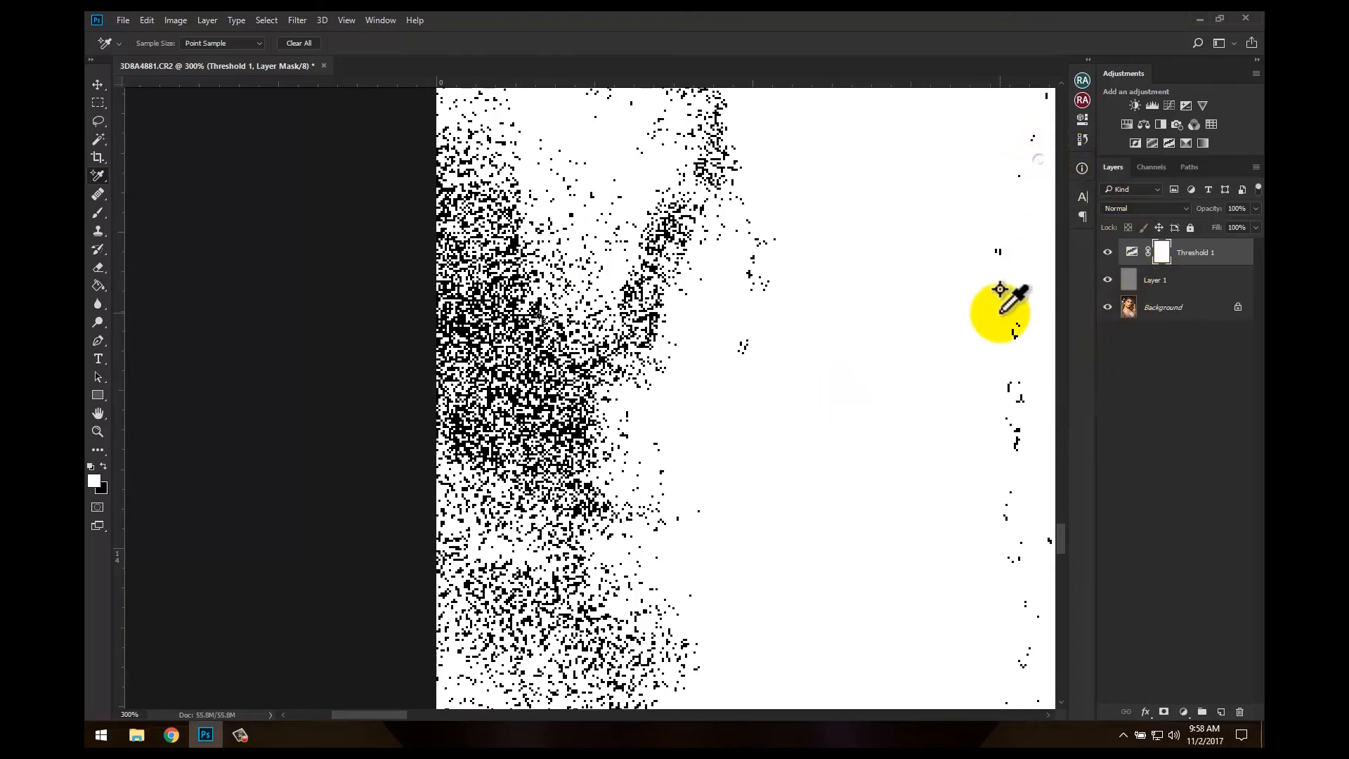
# Delete the Threshold adjustment layer and the gray layer, keeping only the Background
pyautogui.hotkey('ctrl', '0')
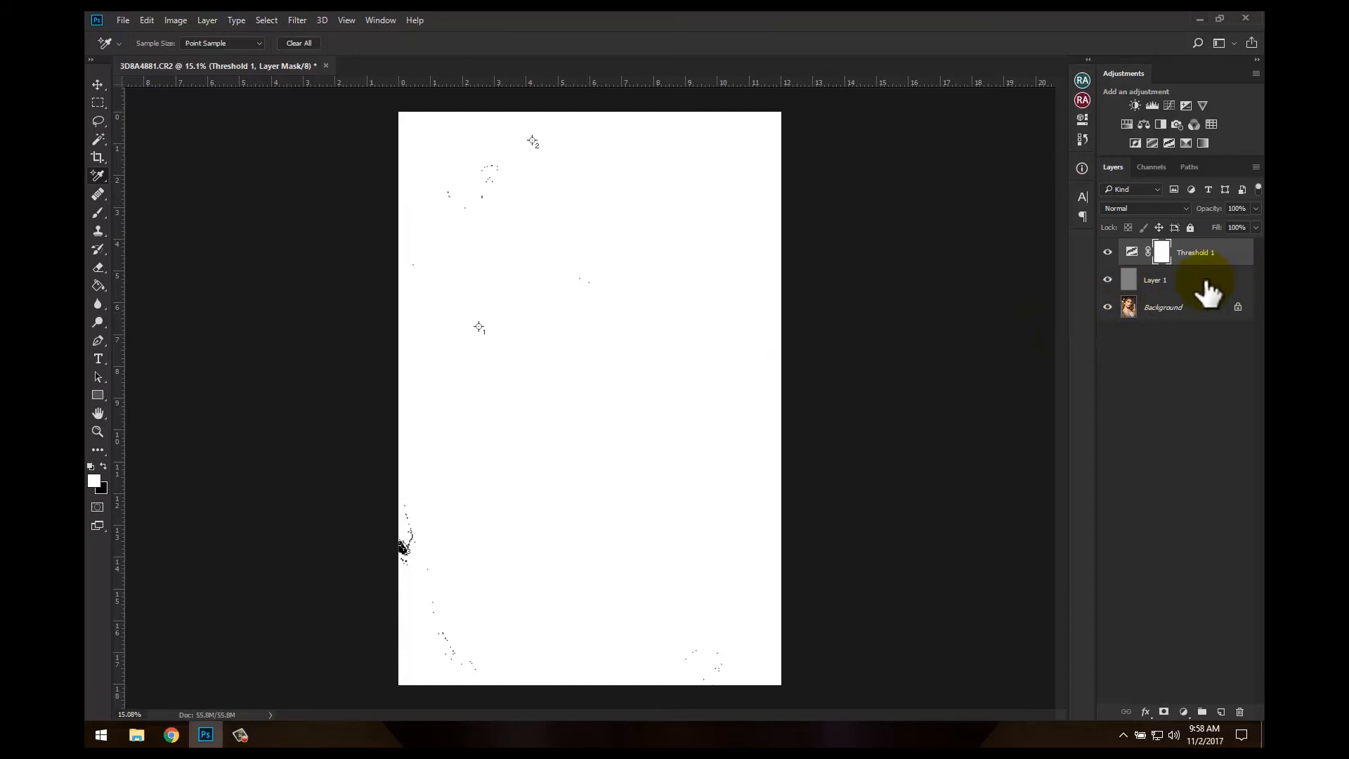
pyautogui.press('Delete')
pyautogui.press('Delete')
pyautogui.press('Delete')
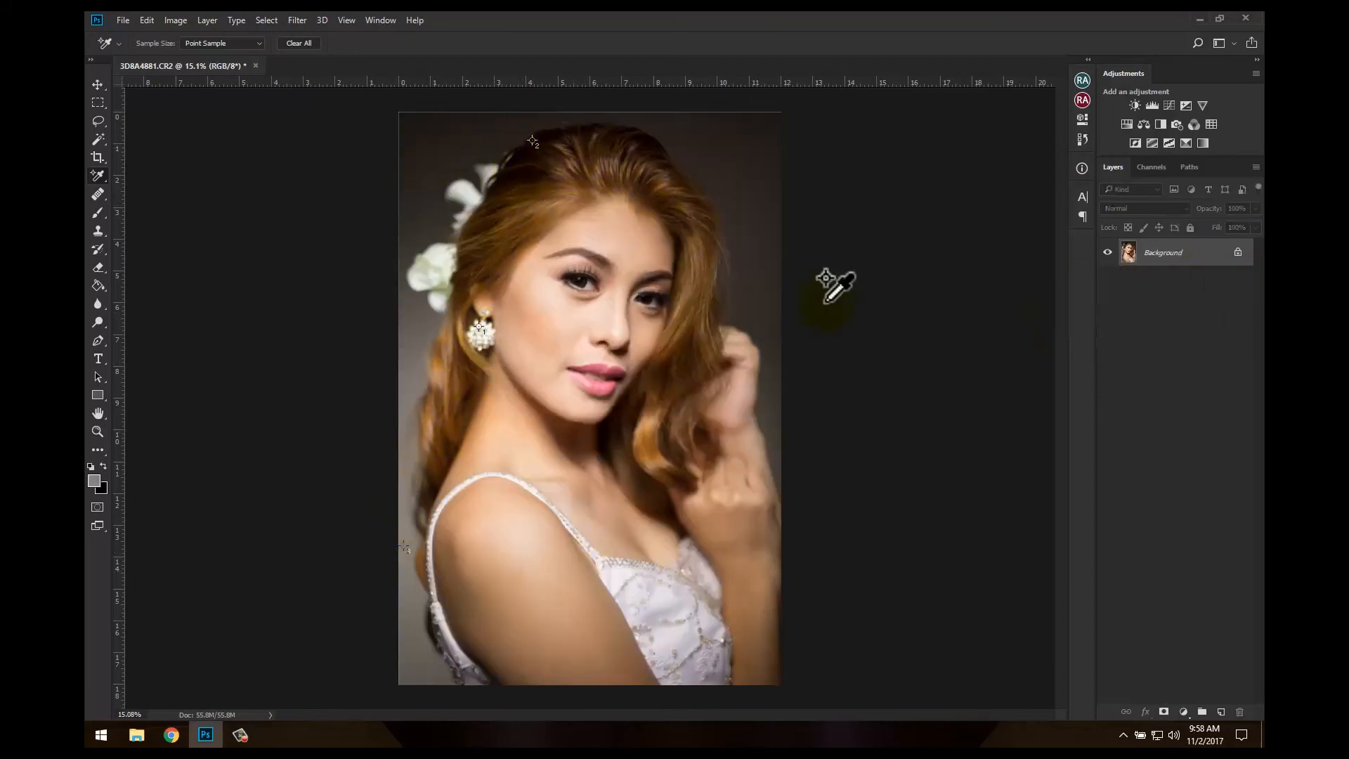
# Add a Curves adjustment layer and set its black point on the color sampler in the dark hair at the crown
pyautogui.click(1171, 104)
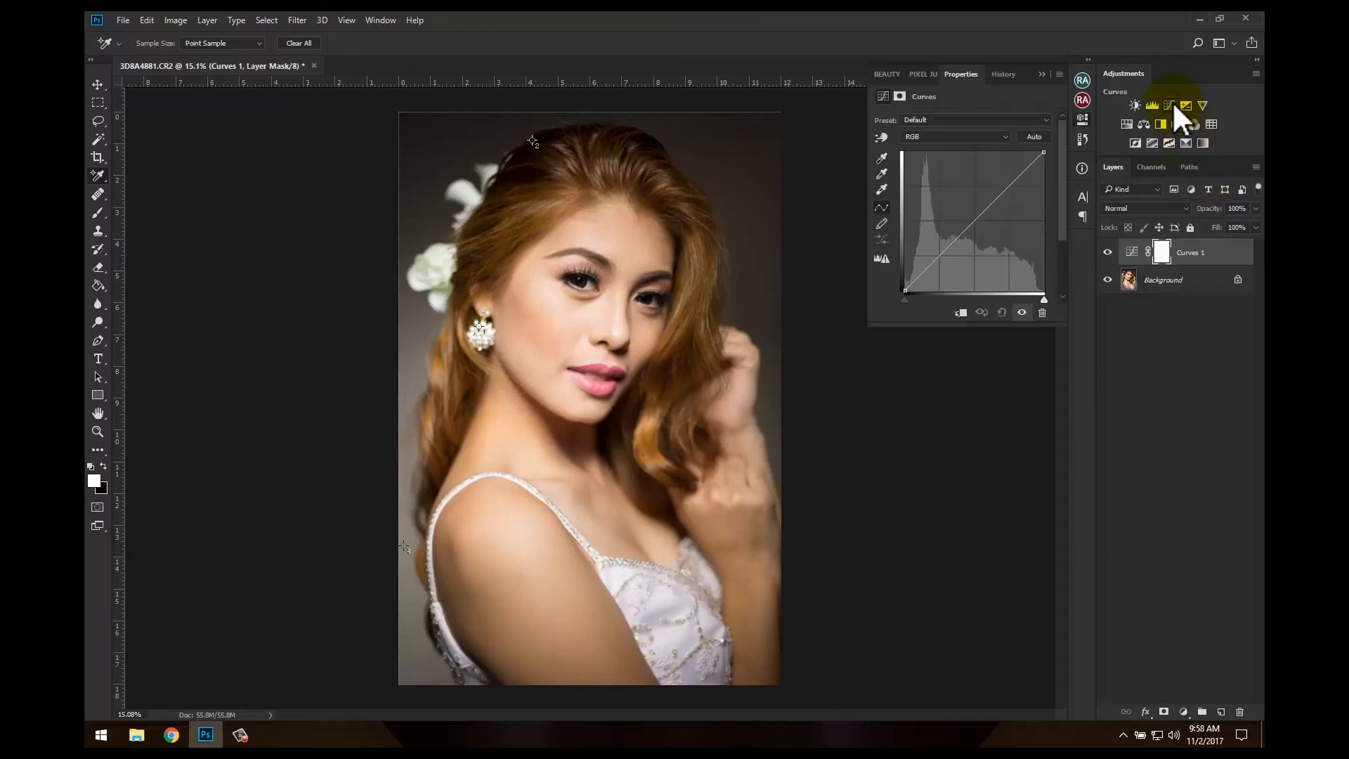
pyautogui.click(883, 156)
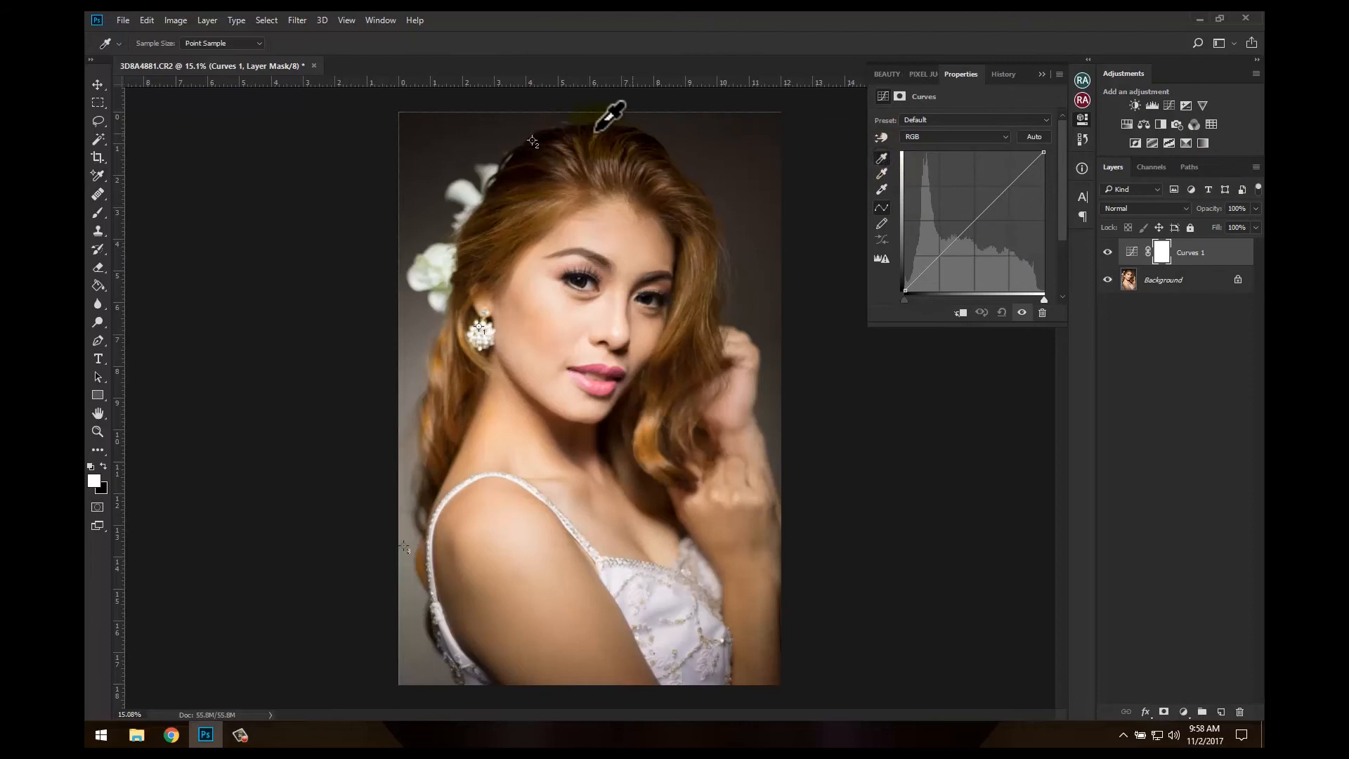
pyautogui.hotkey('ctrl', '1')
pyautogui.moveTo(538, 133); pyautogui.dragTo(673, 574)
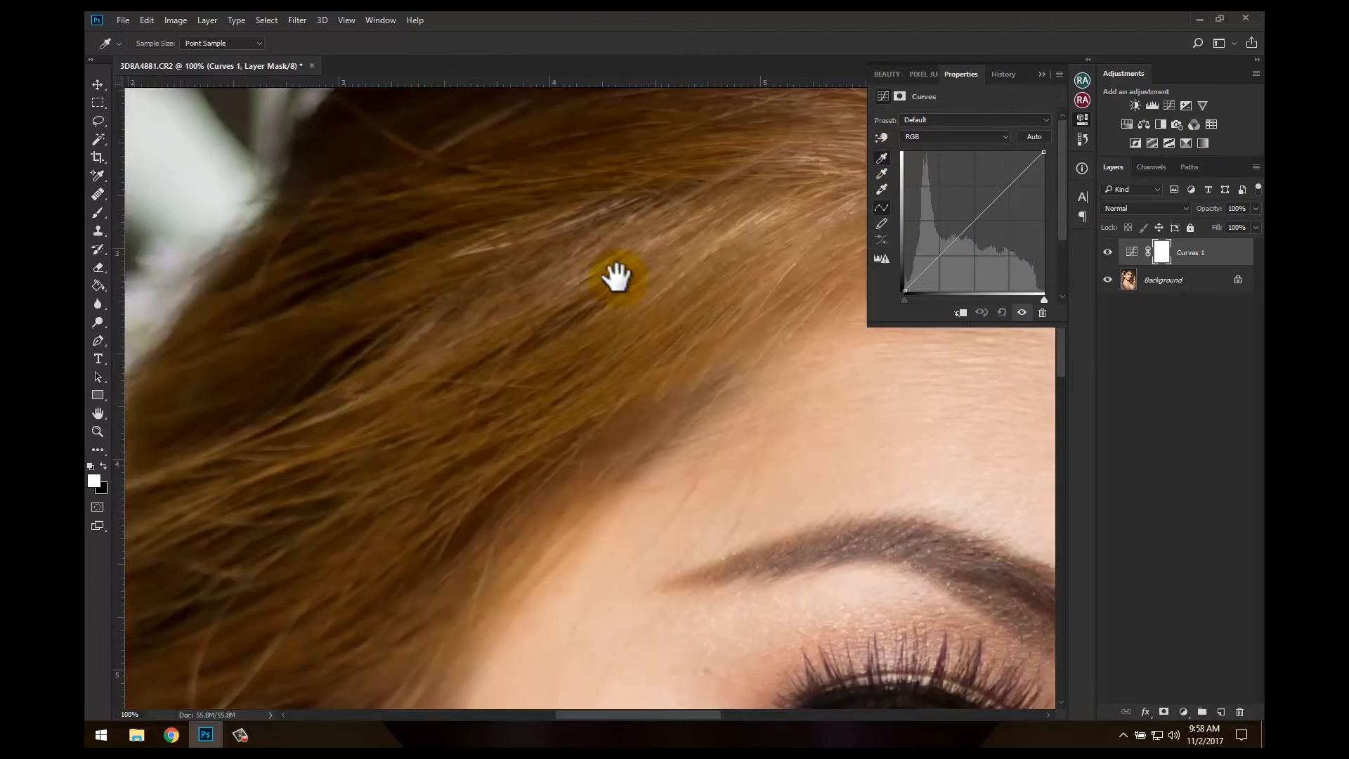
pyautogui.moveTo(614, 277); pyautogui.dragTo(524, 551)
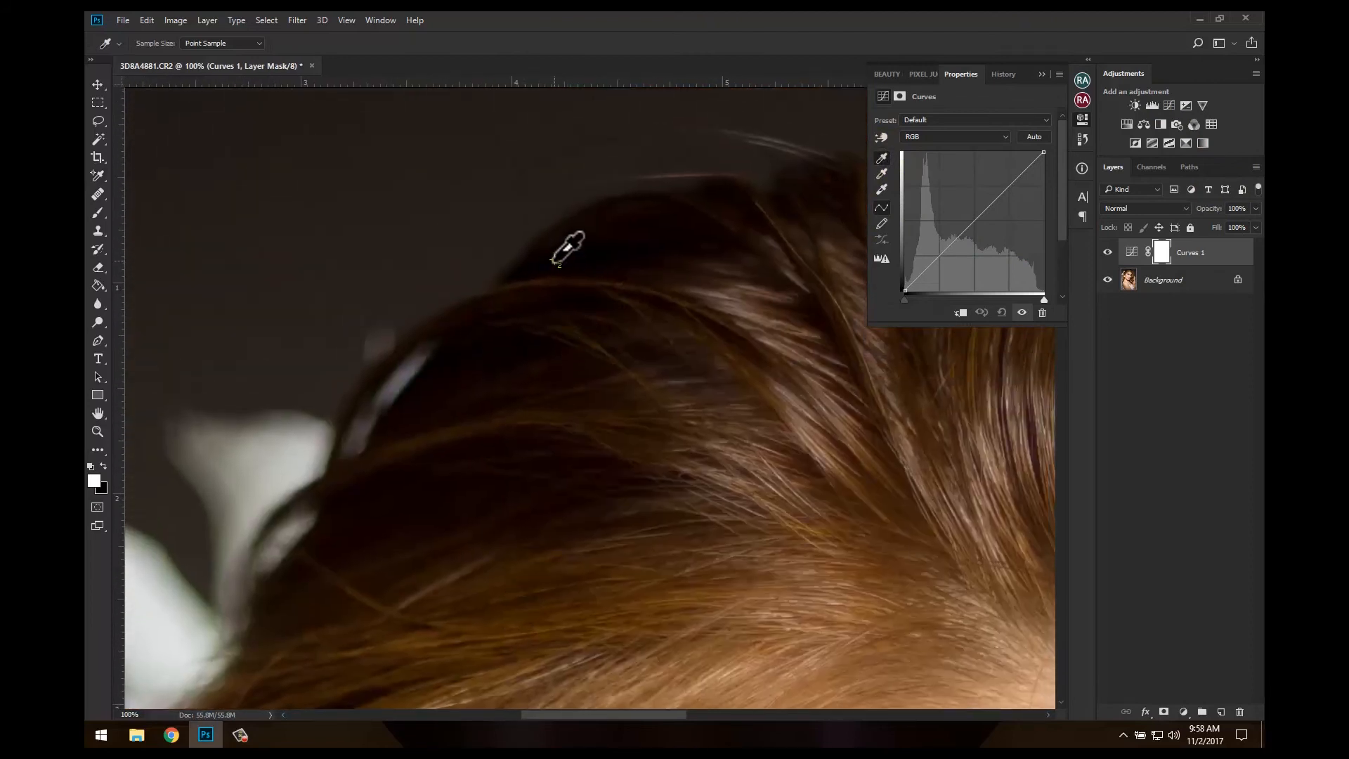
pyautogui.click(555, 262)
pyautogui.click(1009, 265)
# Set the Curves white point on the color sampler placed in the earring
pyautogui.moveTo(558, 486); pyautogui.dragTo(647, 217)
pyautogui.moveTo(450, 520); pyautogui.dragTo(528, 273)
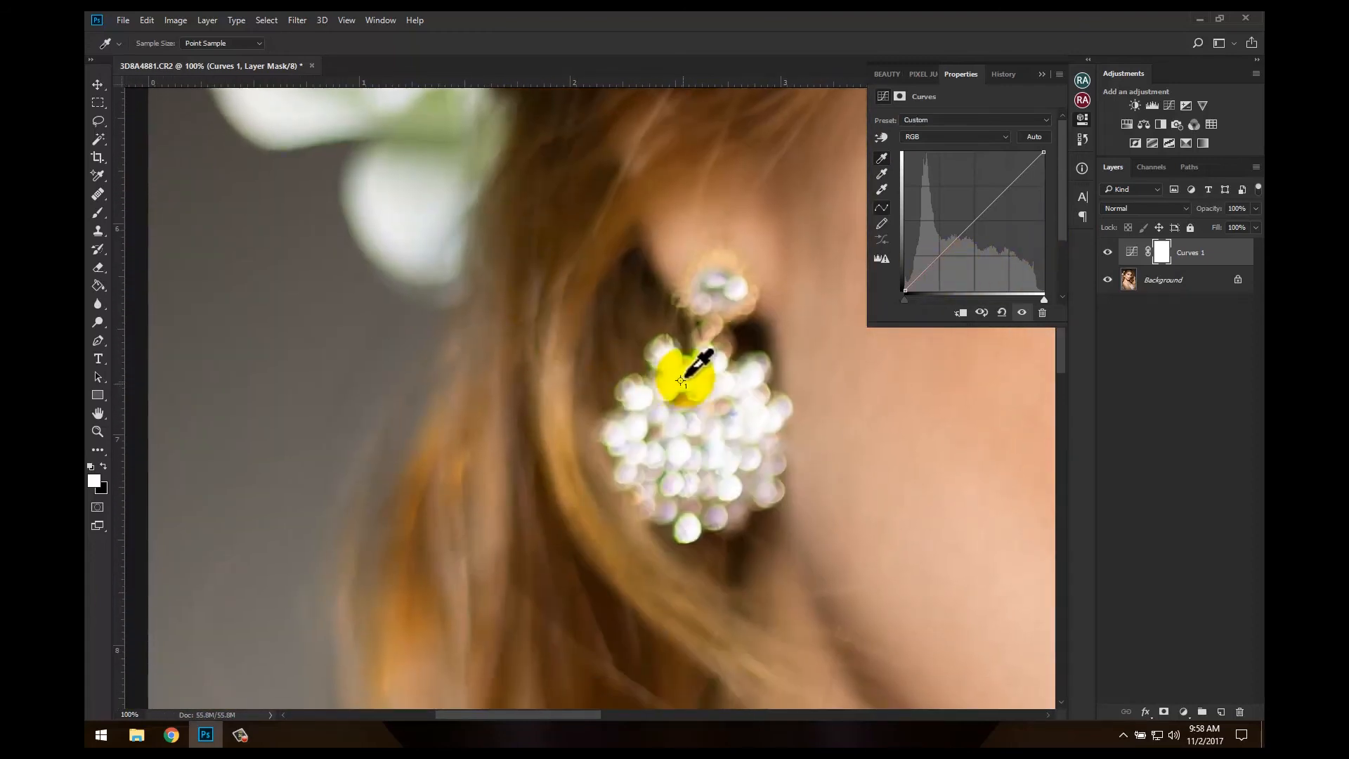
pyautogui.click(882, 189)
pyautogui.click(680, 381)
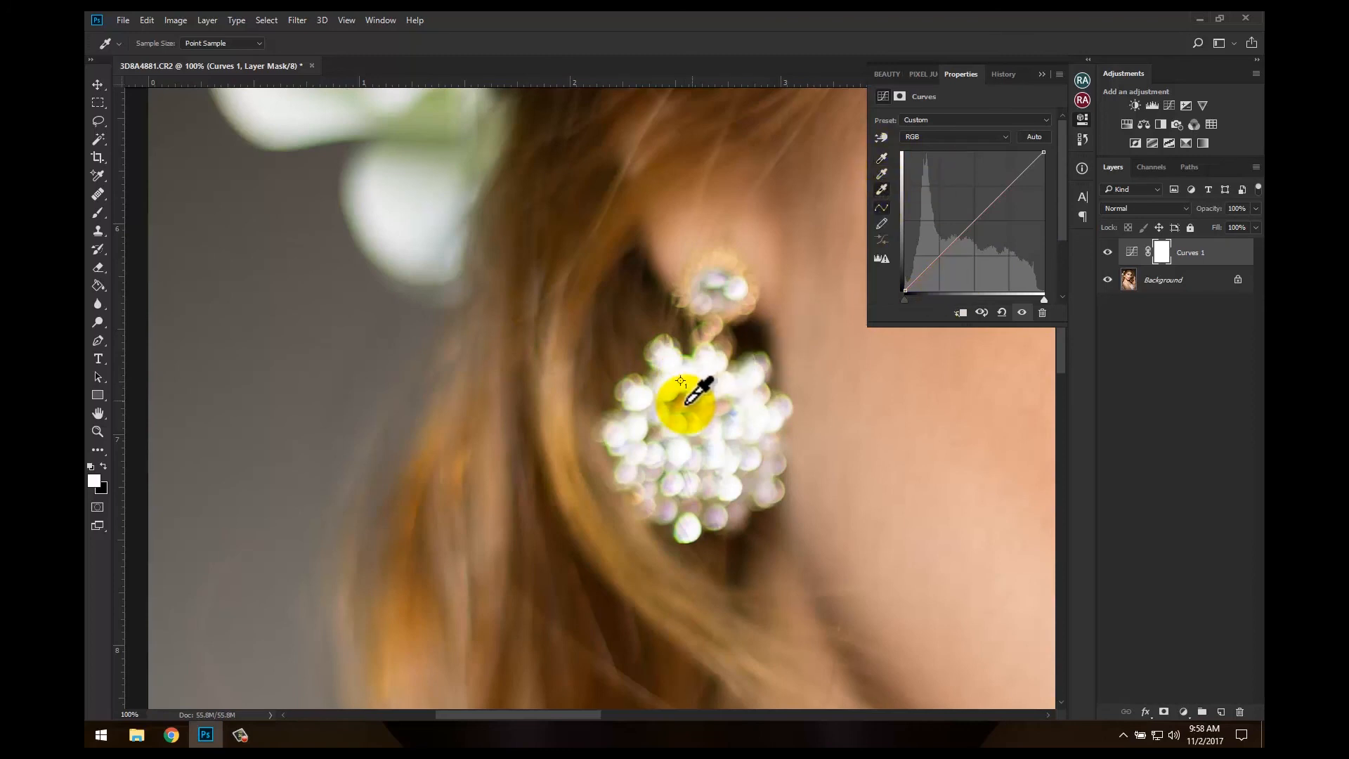
# Set the Curves gray point on the color sampler in the gray backdrop at the photo's lower left edge, and fit the whole portrait in view
pyautogui.press('space')
pyautogui.moveTo(552, 496); pyautogui.dragTo(548, 402)
pyautogui.moveTo(516, 429); pyautogui.dragTo(563, 150)
pyautogui.moveTo(485, 563); pyautogui.dragTo(515, 314)
pyautogui.click(882, 173)
pyautogui.click(476, 365)
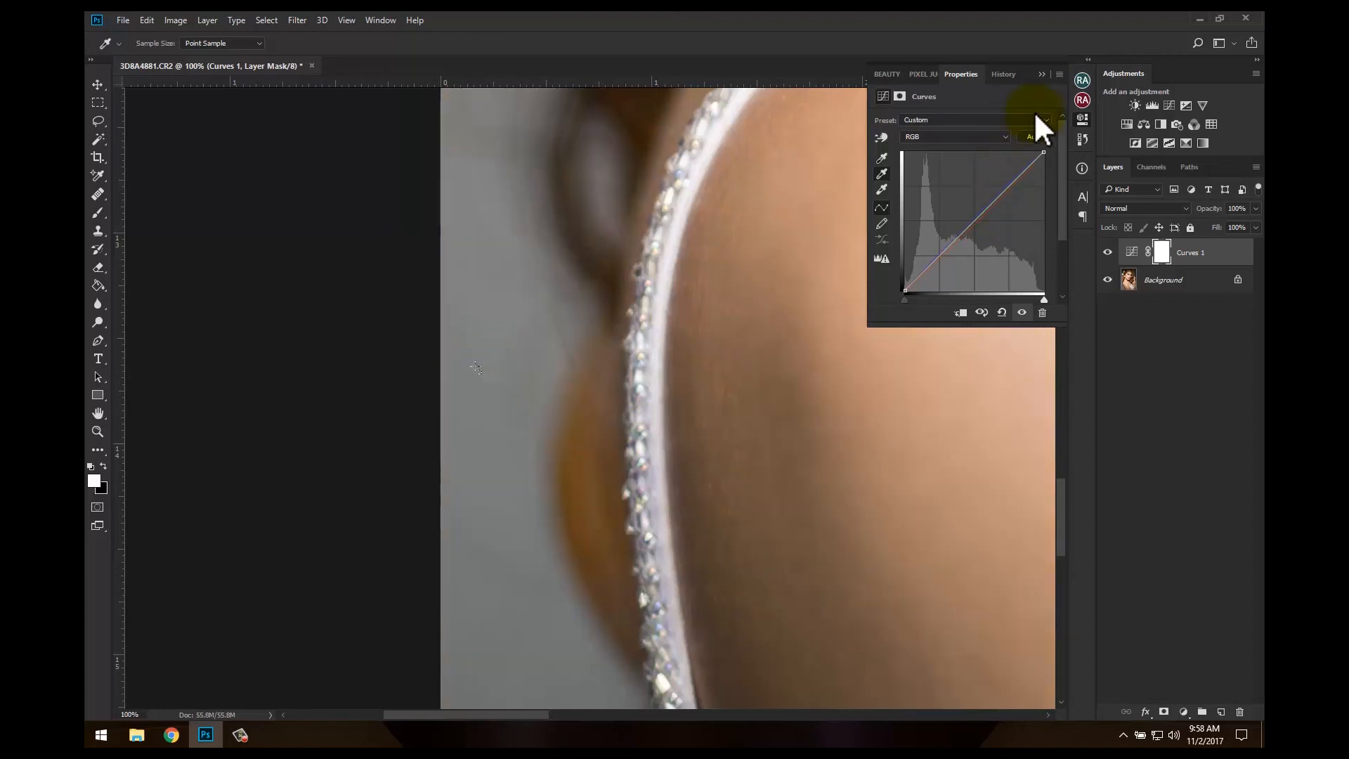
pyautogui.click(1042, 75)
pyautogui.hotkey('ctrl', '0')
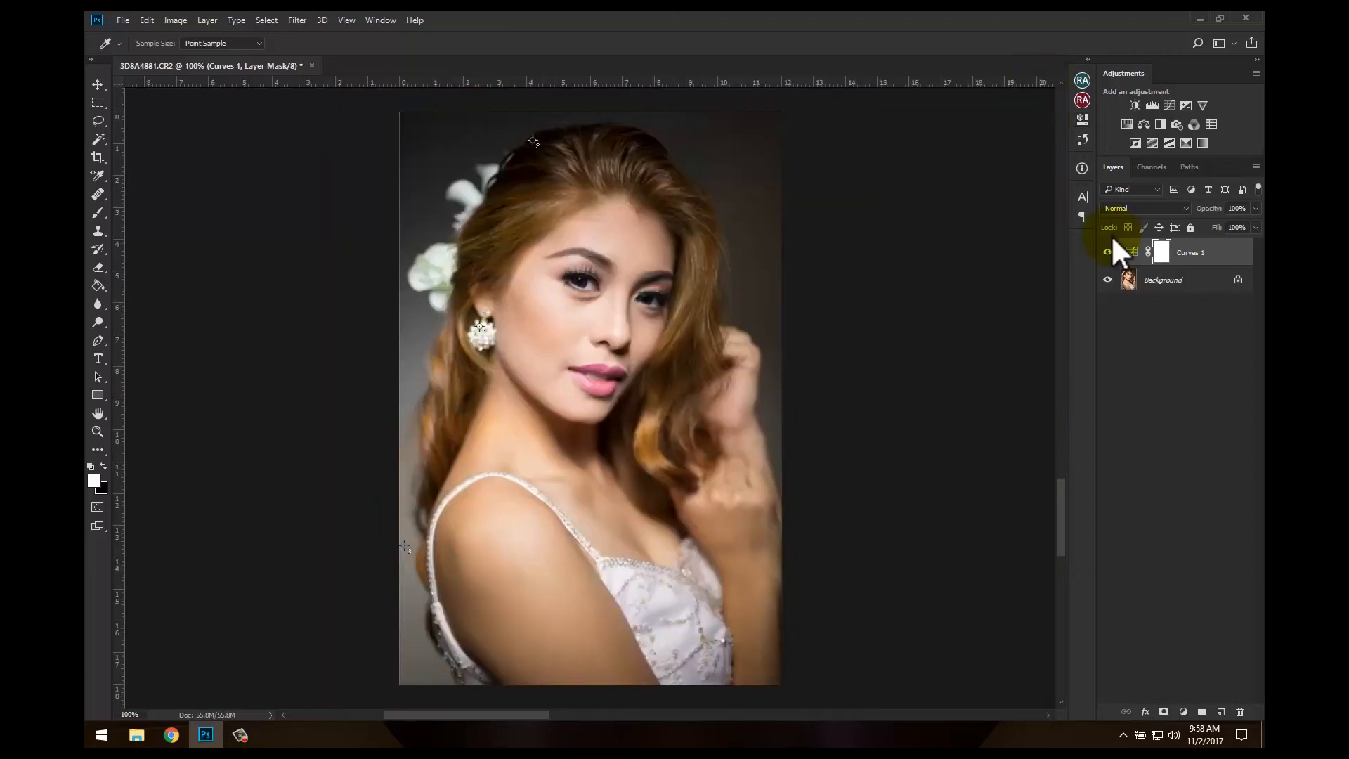
# Rename the Curves adjustment layer as Color Cast
pyautogui.doubleClick(1192, 252)
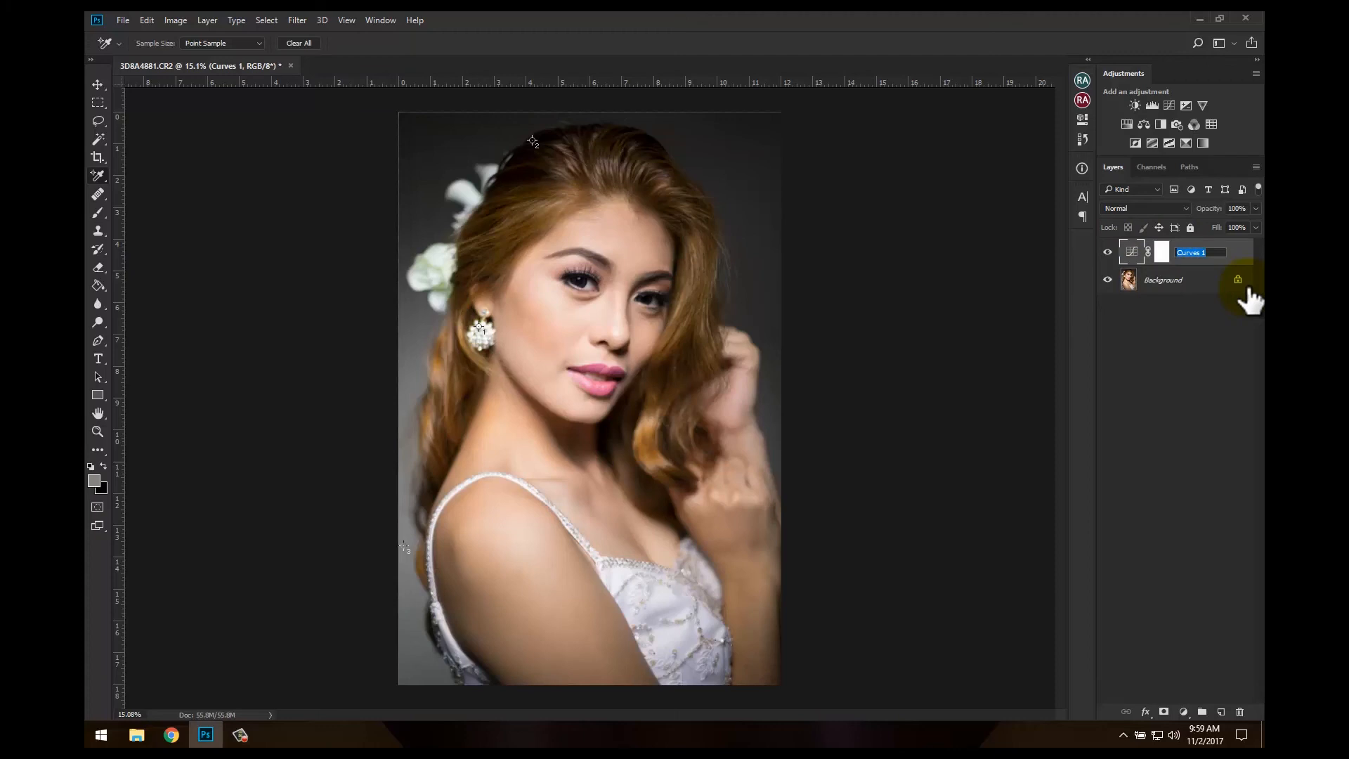
pyautogui.write('Color Cast')
pyautogui.press('Return')
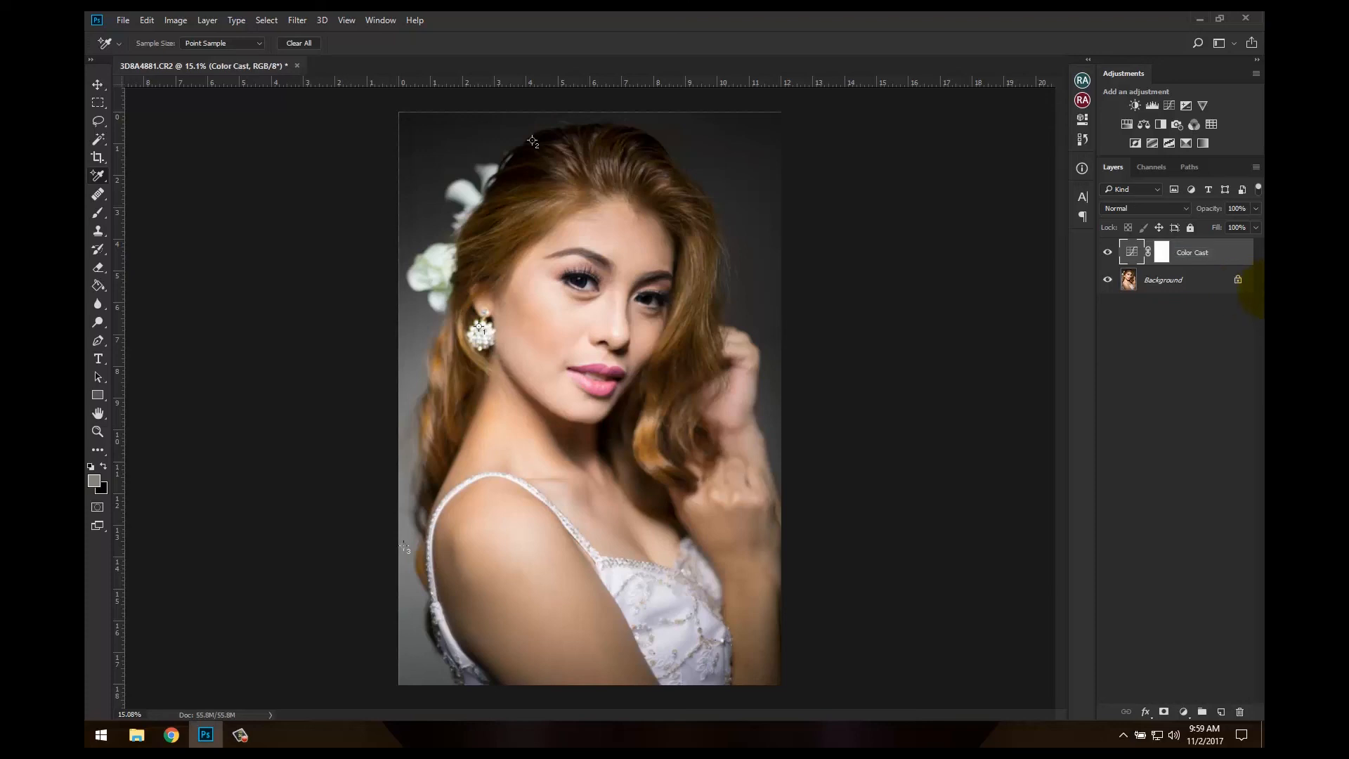
# Lower the Color Cast layer's opacity to soften the correction, and compare the portrait with the layer hidden and shown
pyautogui.click(1255, 209)
pyautogui.click(1245, 225)
pyautogui.moveTo(1216, 238); pyautogui.dragTo(1228, 238)
pyautogui.click(1152, 420)
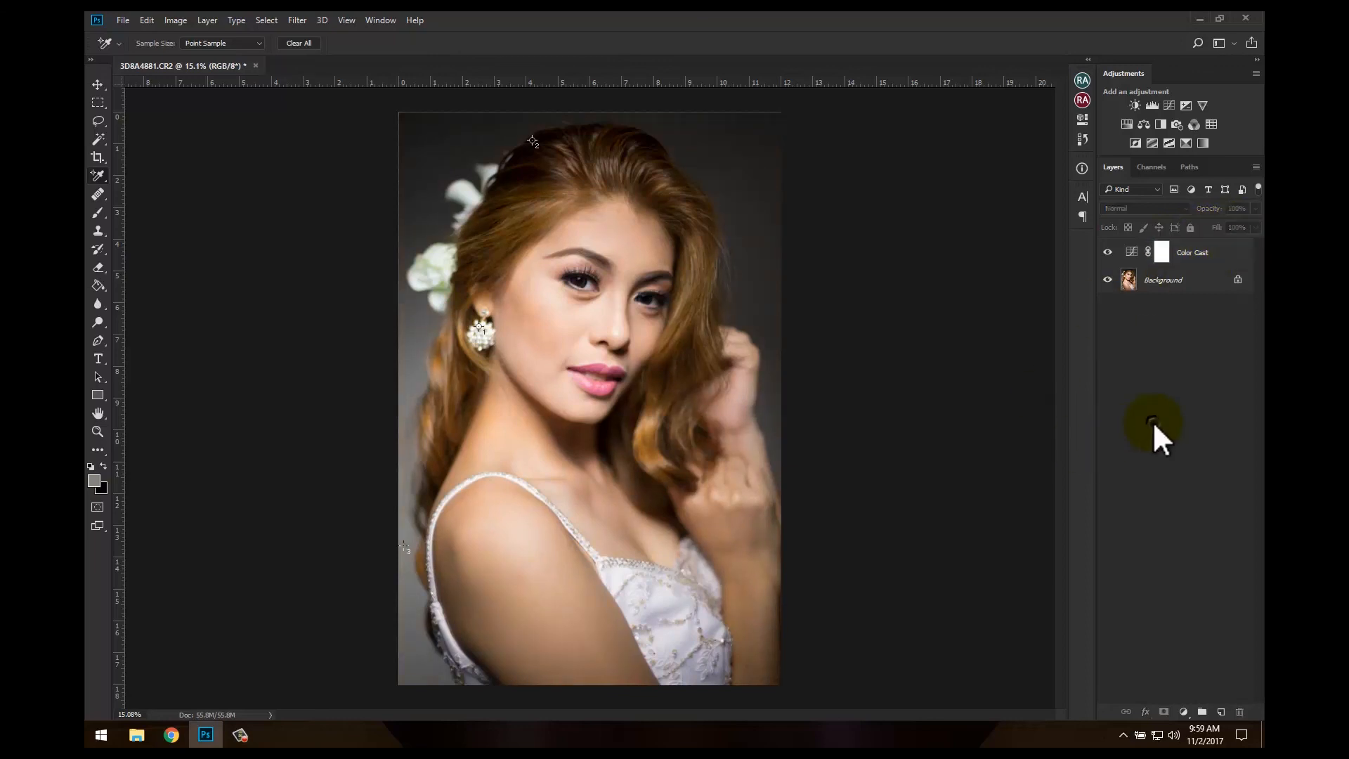
pyautogui.click(1108, 251)
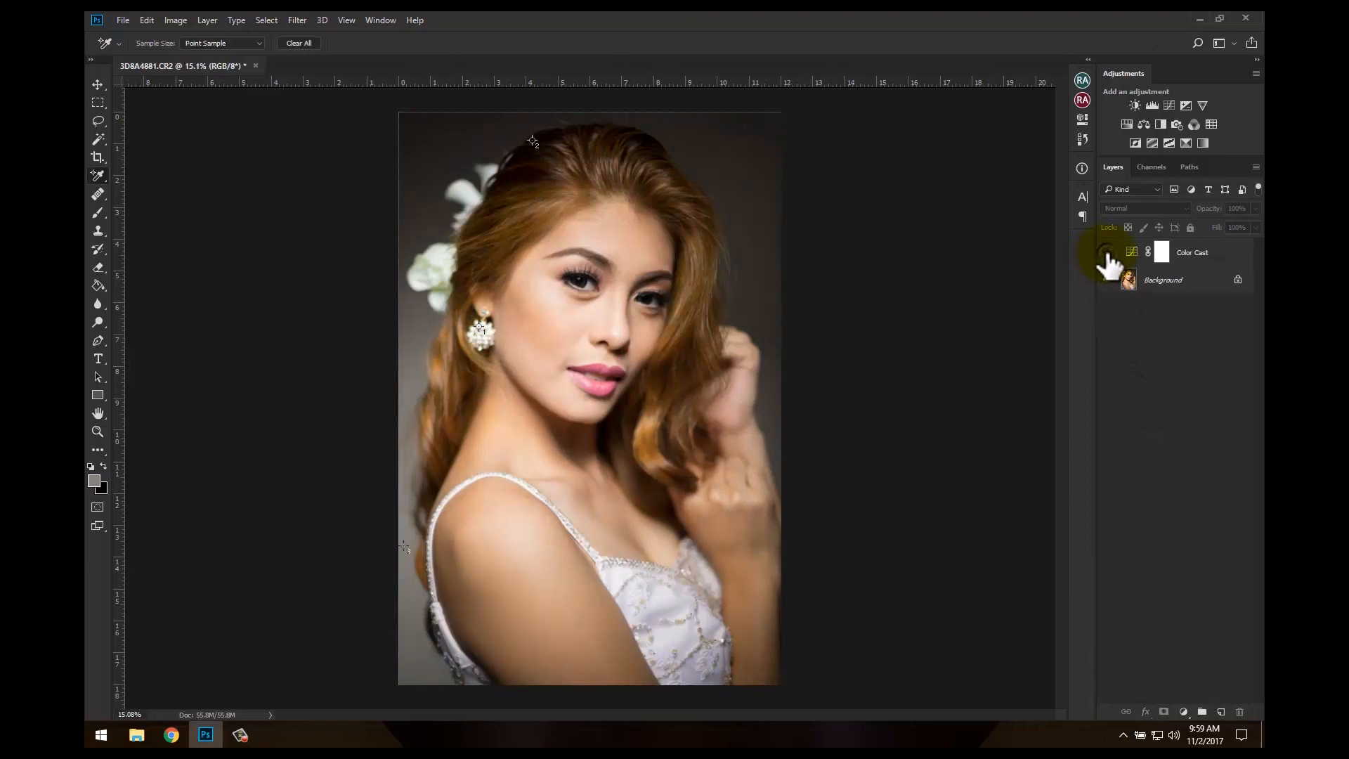
pyautogui.click(1107, 251)
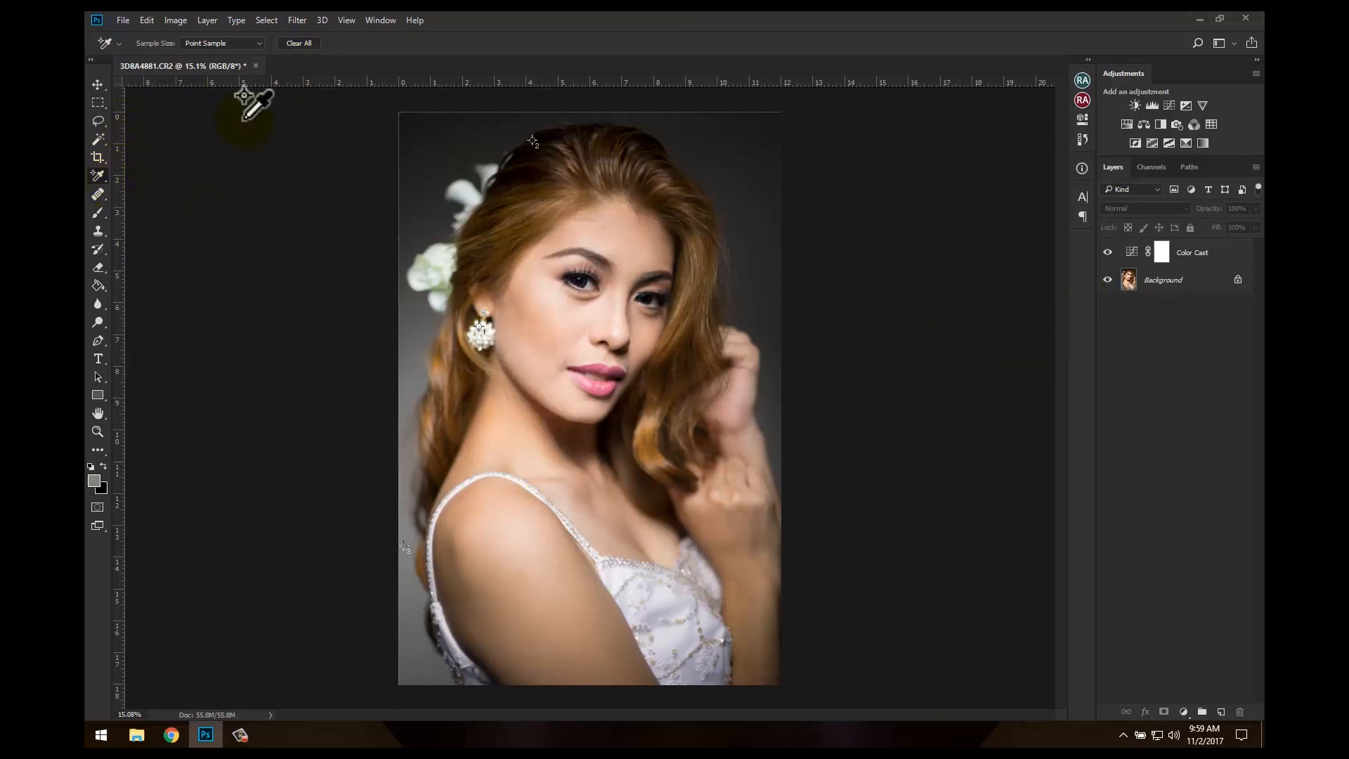
# Clear all color samplers from the image and switch to the Move tool
pyautogui.click(300, 43)
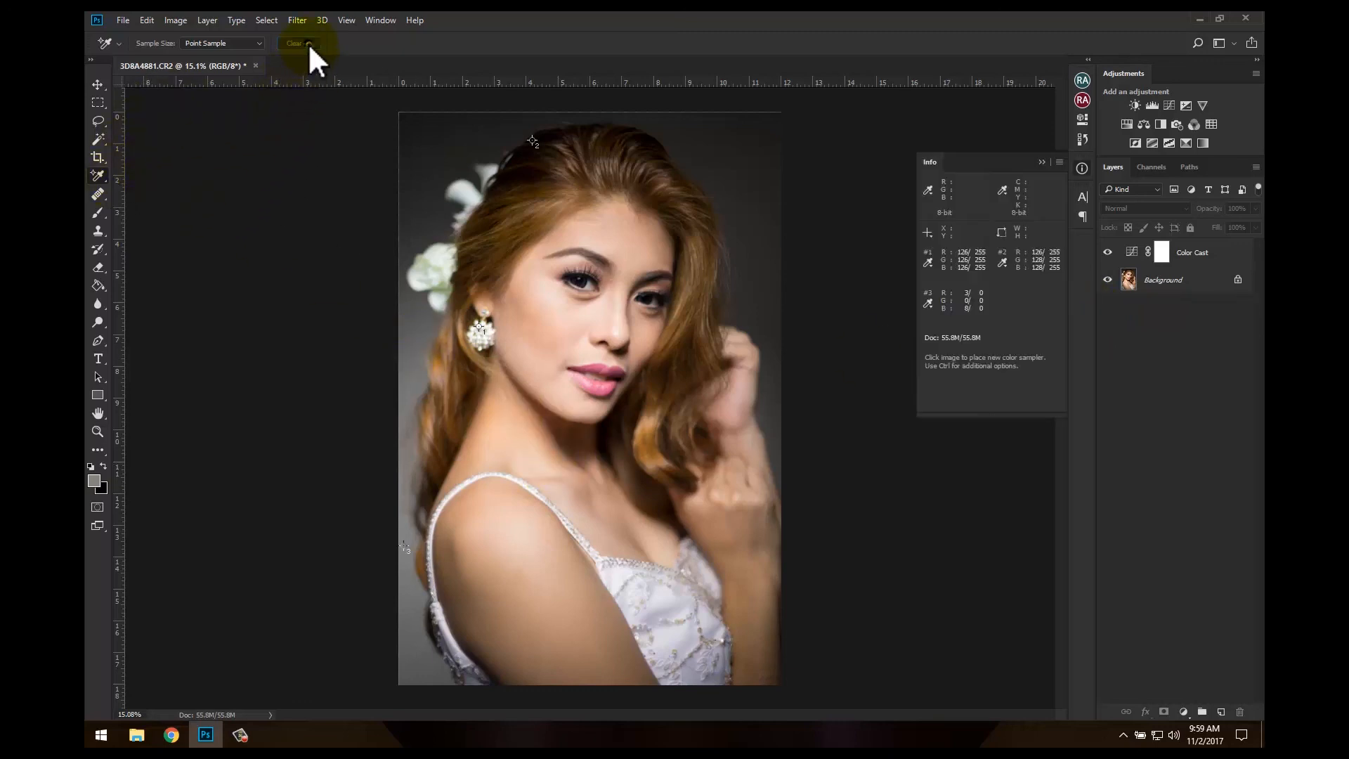
pyautogui.click(1040, 163)
pyautogui.click(97, 87)
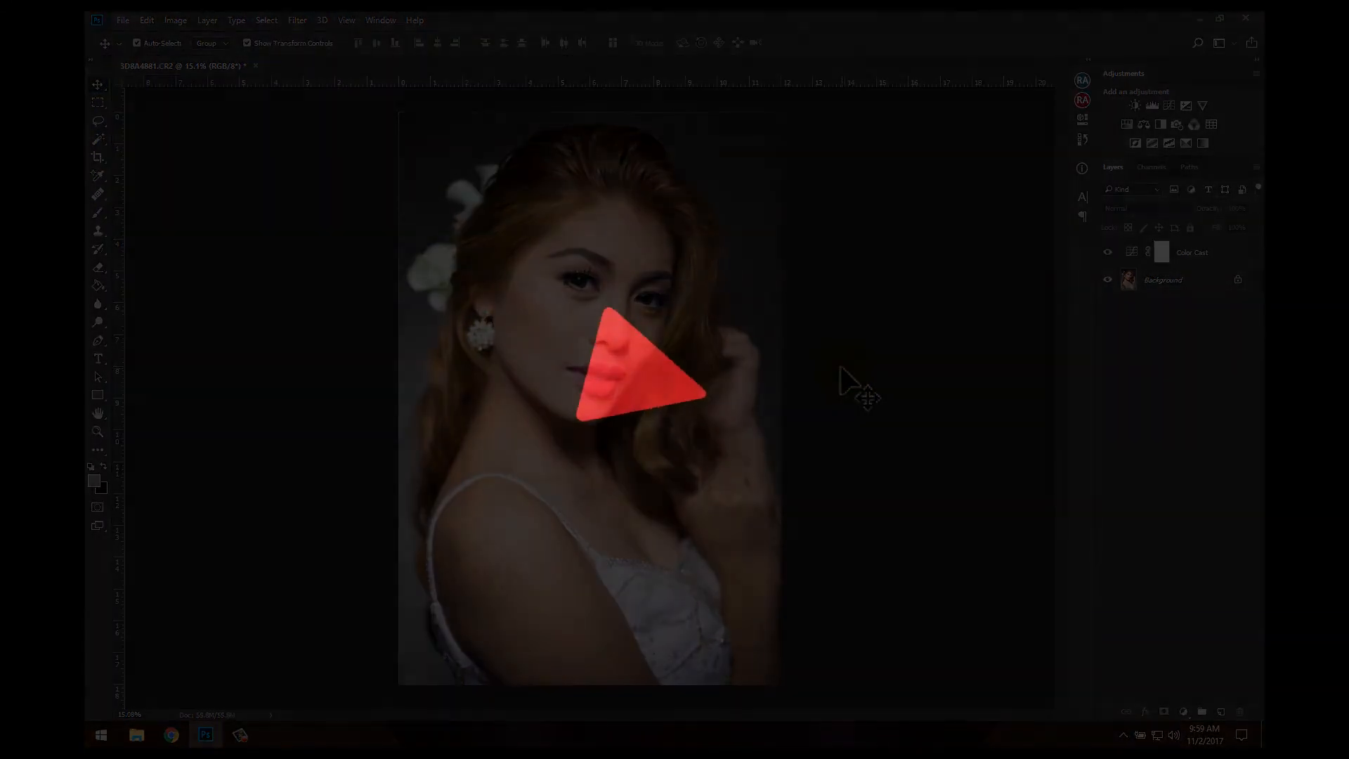